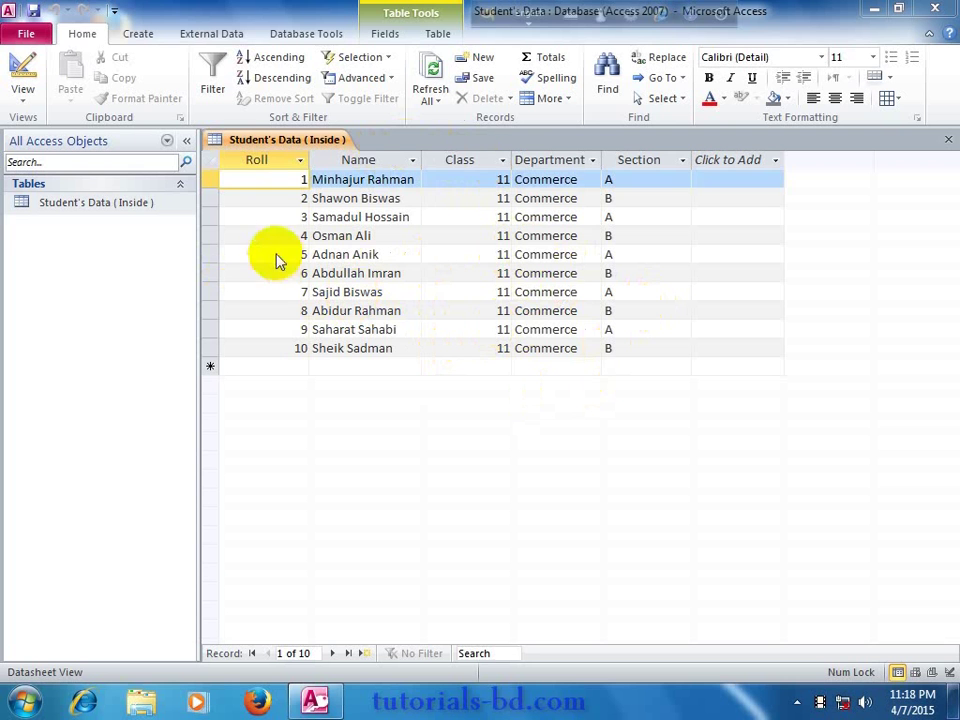
Step: Create a new query in Design view and add the Student's Data ( Inside ) table as its source
{"action": "left_click", "coordinate": [133, 36]}
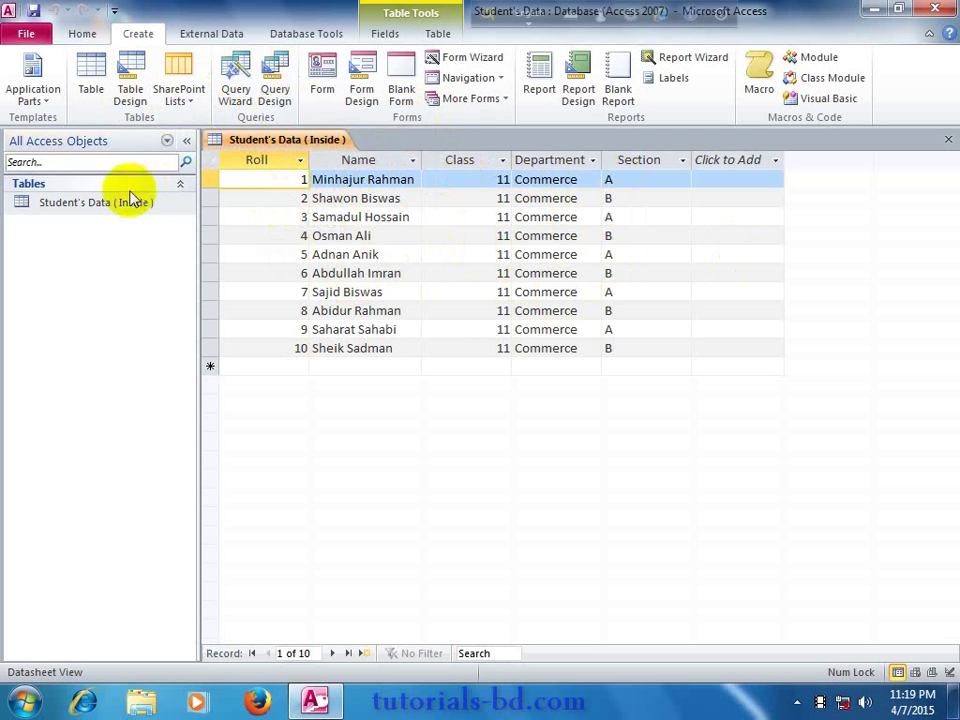
{"action": "left_click", "coordinate": [272, 98]}
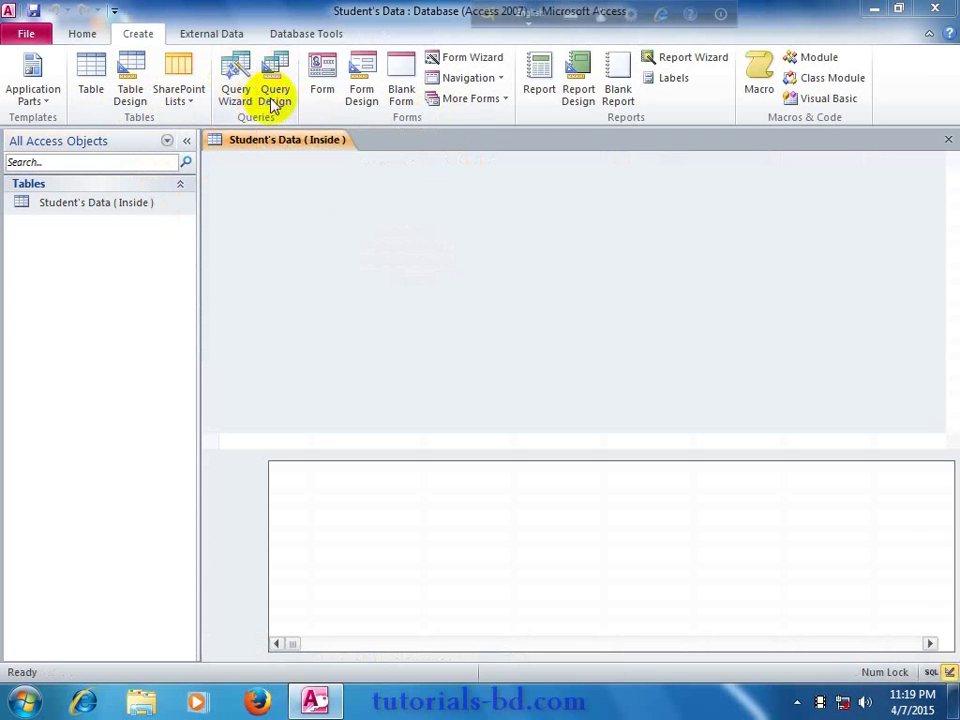
{"action": "left_click_drag", "start_coordinate": [432, 401], "coordinate": [486, 243]}
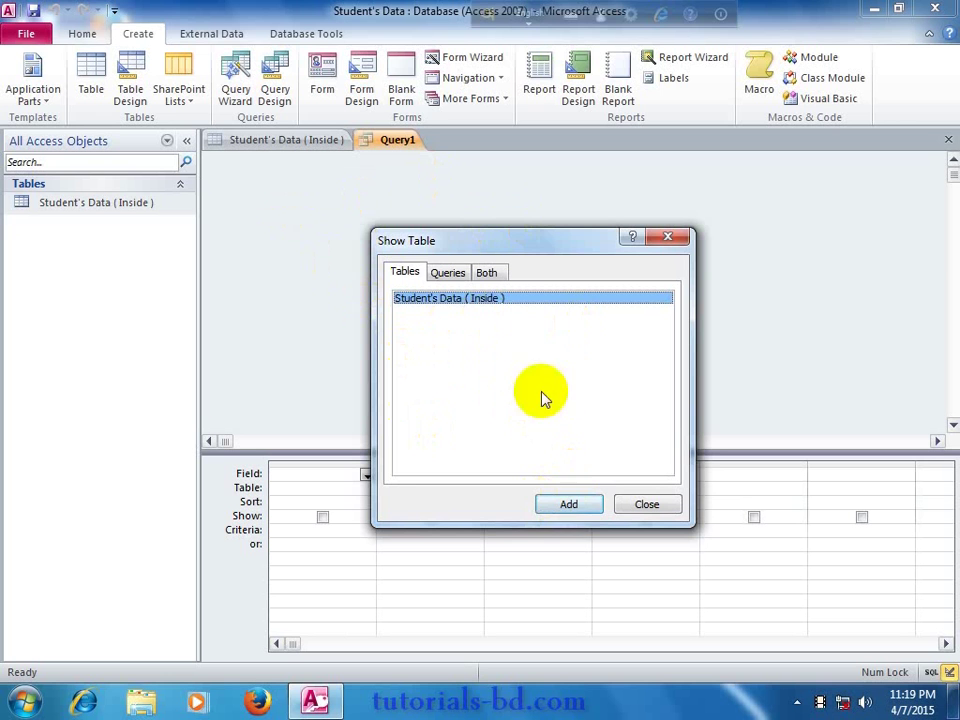
{"action": "left_click", "coordinate": [570, 506]}
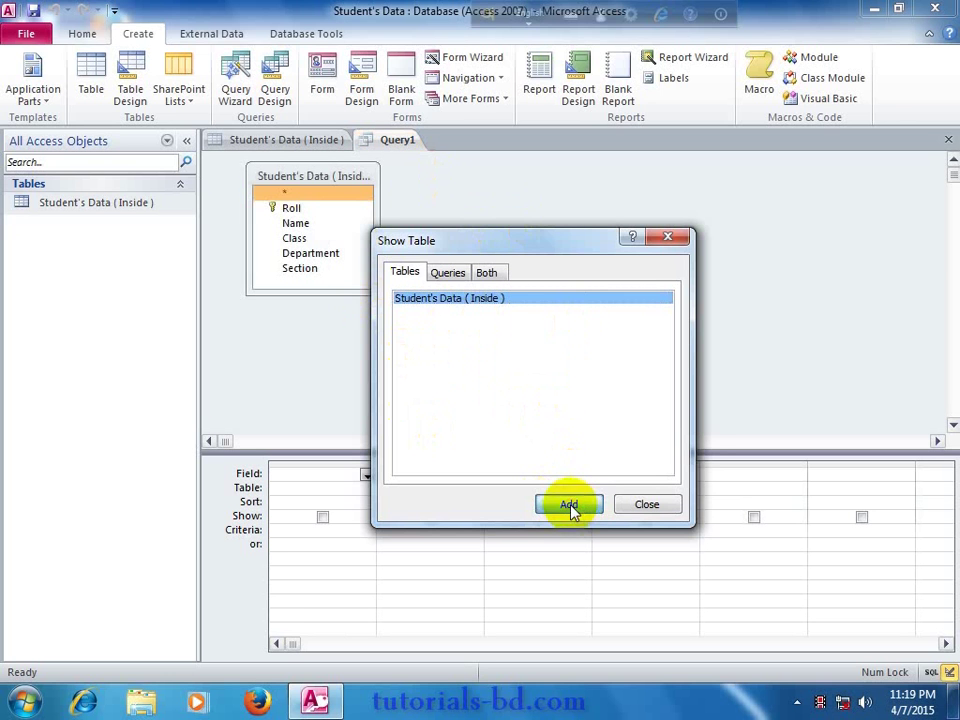
{"action": "left_click", "coordinate": [640, 504]}
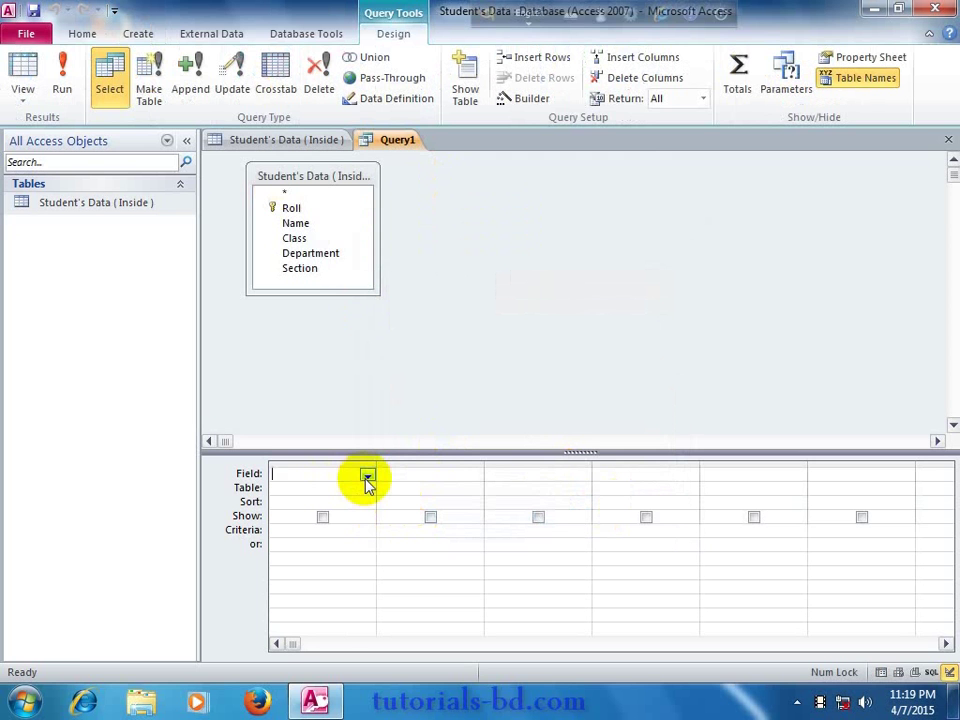
Step: Check the columns of the student table, then add Roll and Name as the first two fields of the query
{"action": "left_click", "coordinate": [240, 143]}
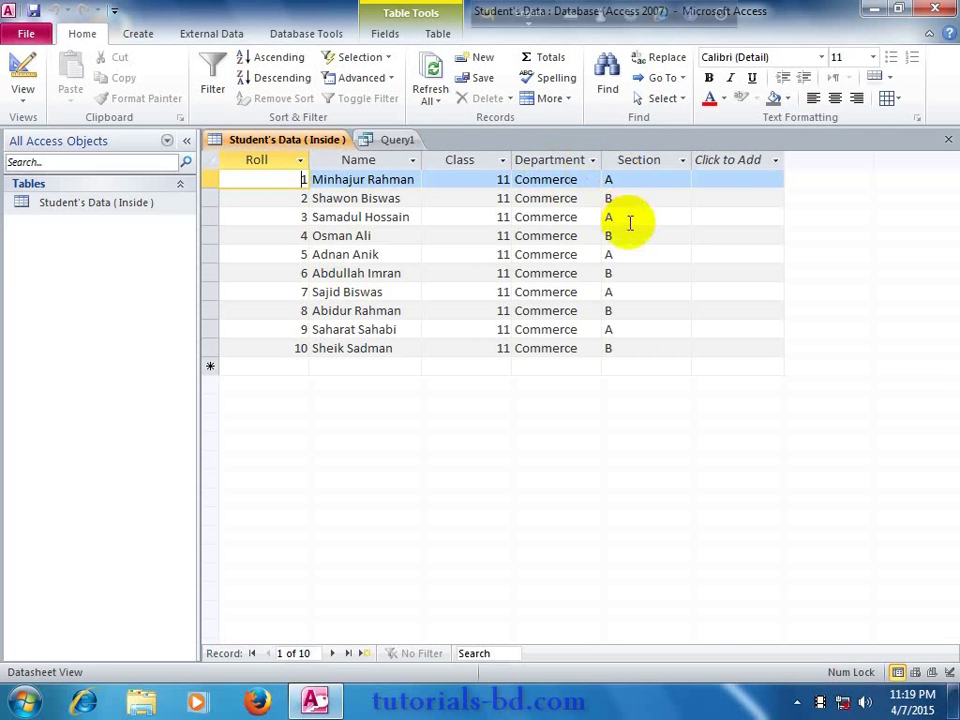
{"action": "left_click", "coordinate": [392, 143]}
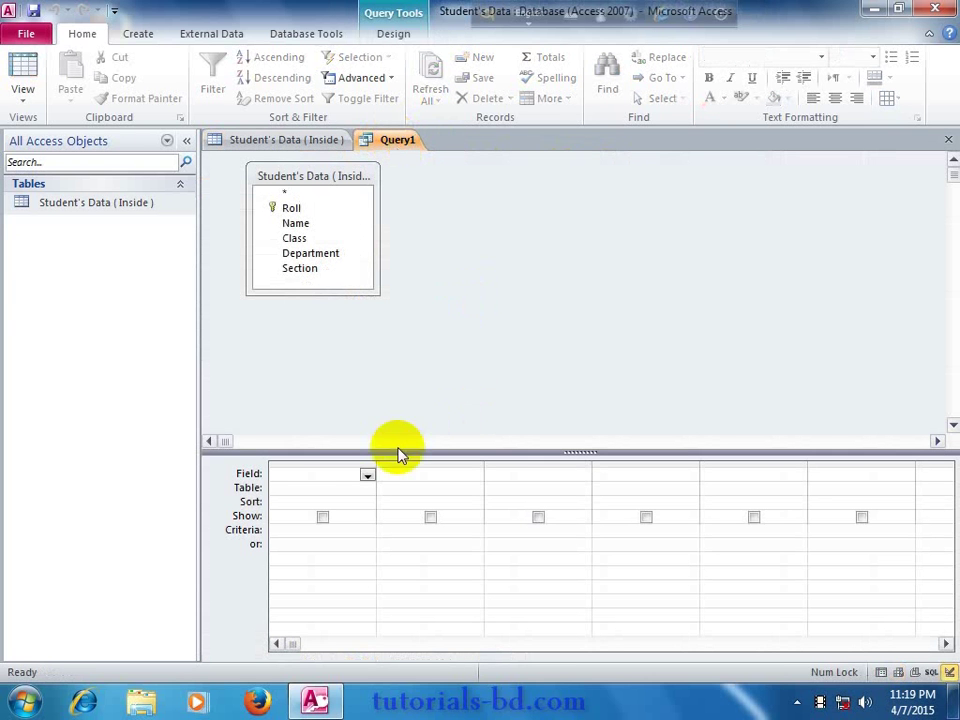
{"action": "left_click", "coordinate": [367, 477]}
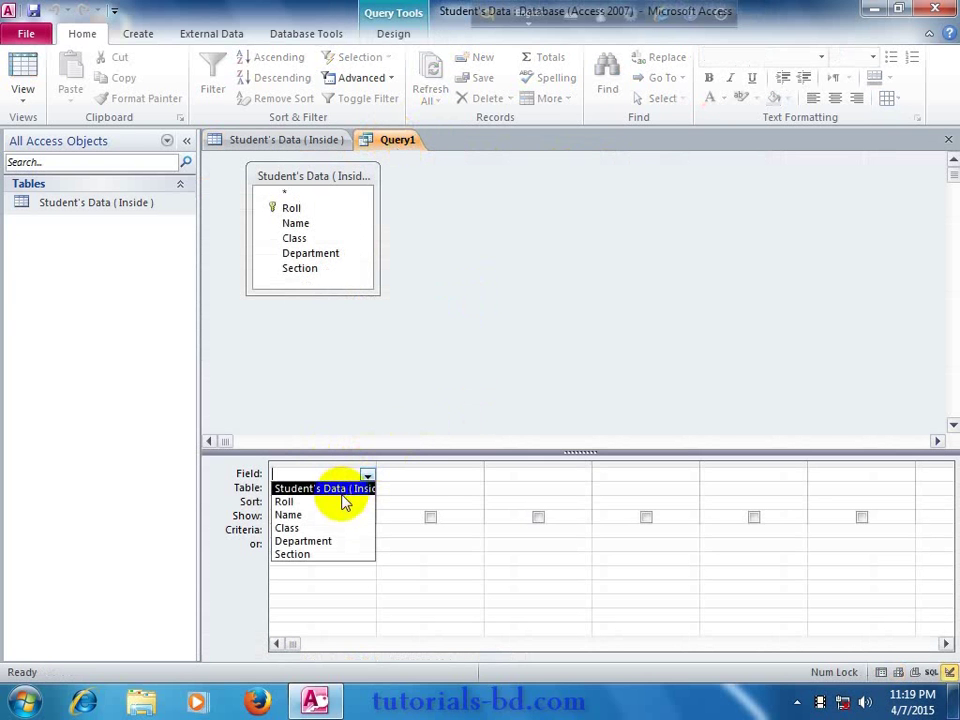
{"action": "left_click", "coordinate": [336, 501]}
{"action": "left_click", "coordinate": [429, 474]}
{"action": "left_click", "coordinate": [475, 474]}
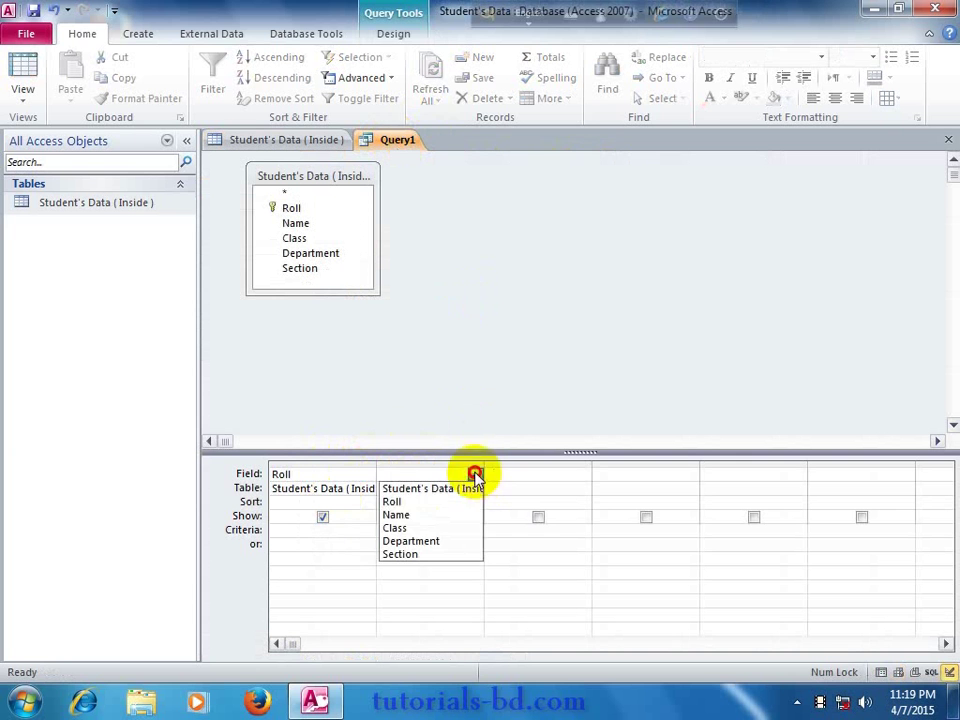
{"action": "left_click", "coordinate": [466, 514]}
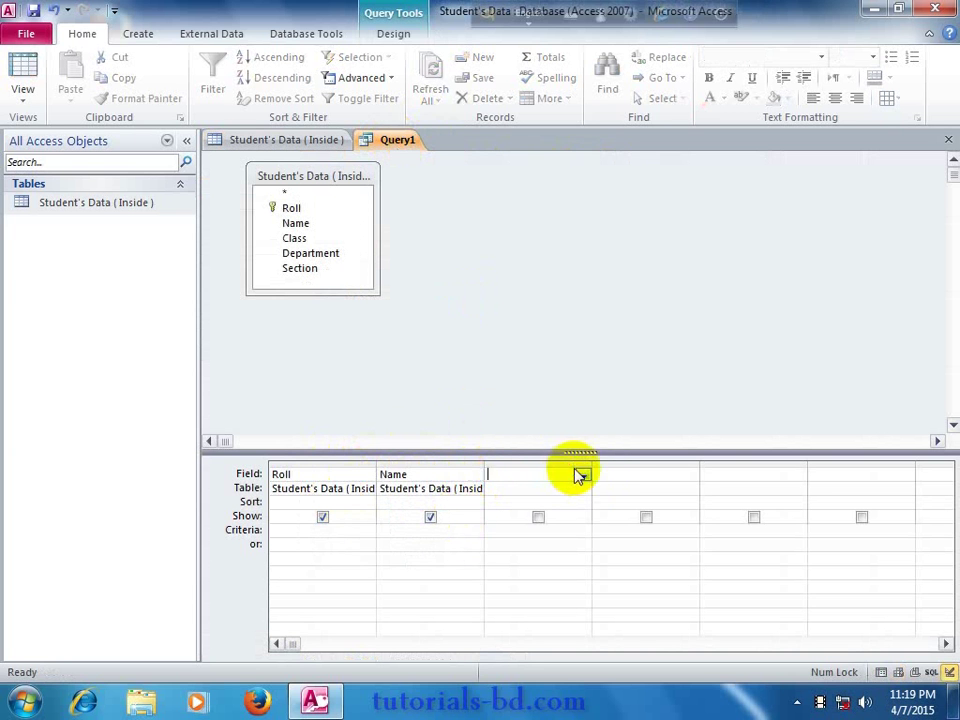
Step: Add Class, Department and Section as the third, fourth and fifth fields of the query
{"action": "left_click", "coordinate": [586, 480]}
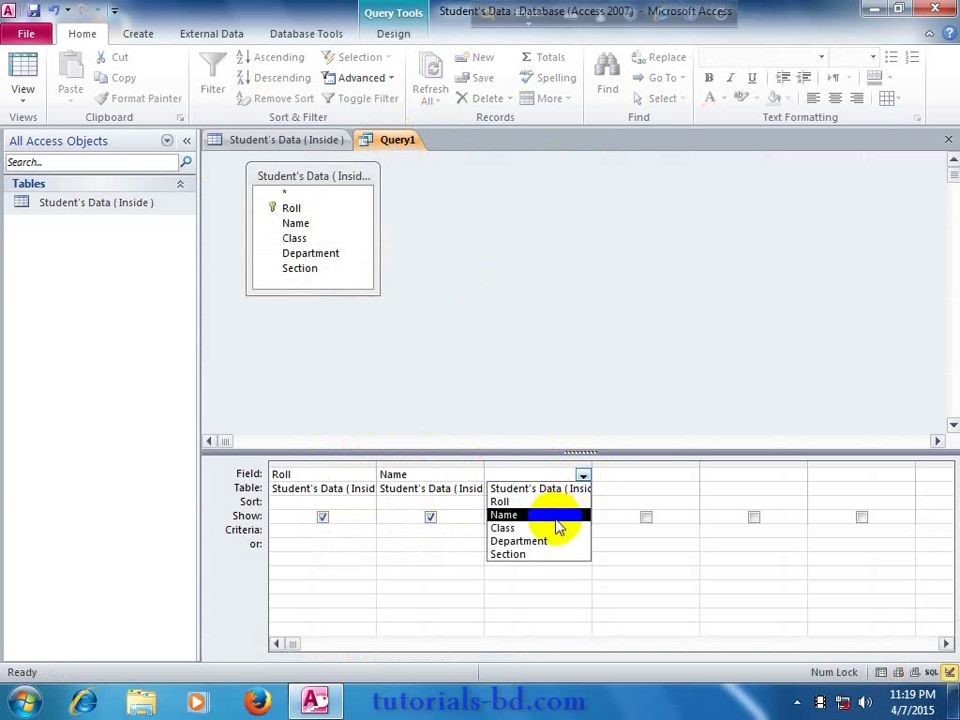
{"action": "left_click", "coordinate": [555, 527]}
{"action": "left_click", "coordinate": [651, 472]}
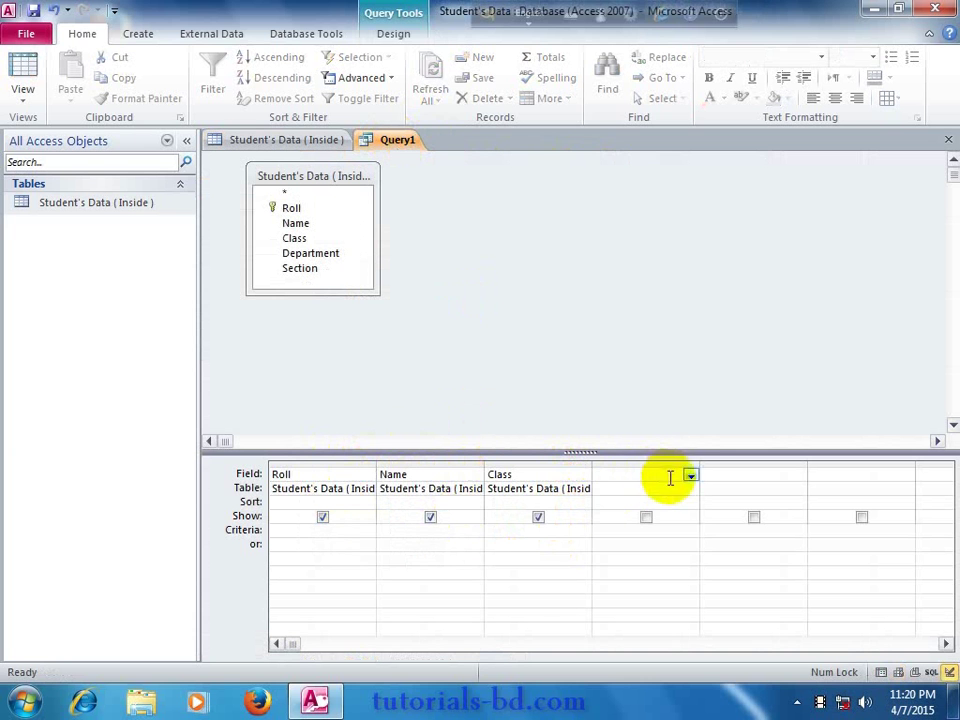
{"action": "left_click", "coordinate": [692, 477]}
{"action": "left_click", "coordinate": [650, 541]}
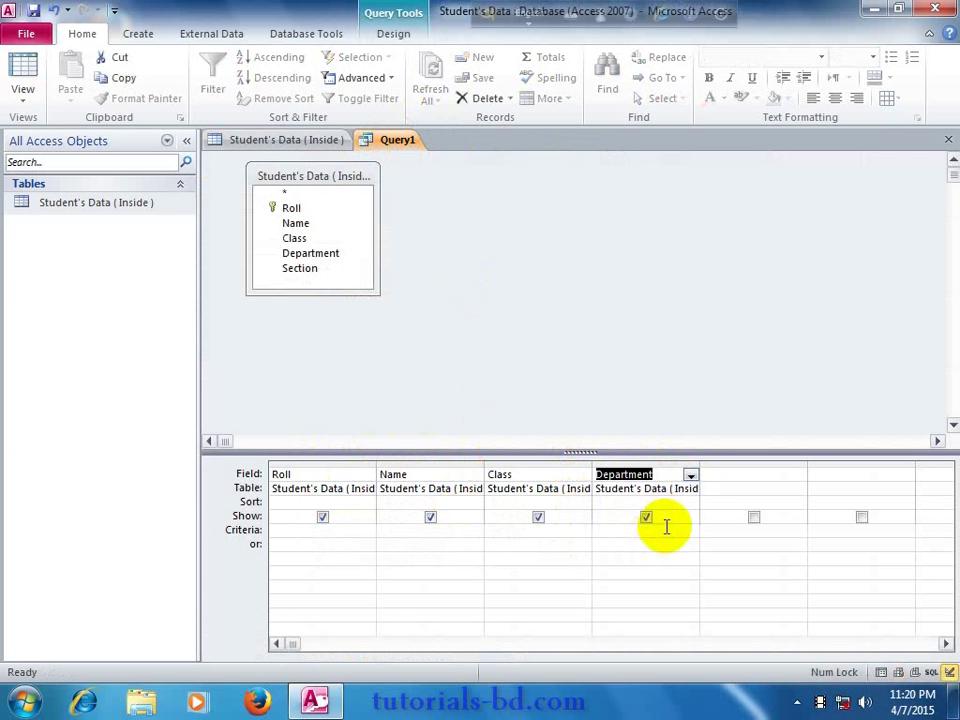
{"action": "left_click", "coordinate": [740, 475]}
{"action": "left_click", "coordinate": [797, 474]}
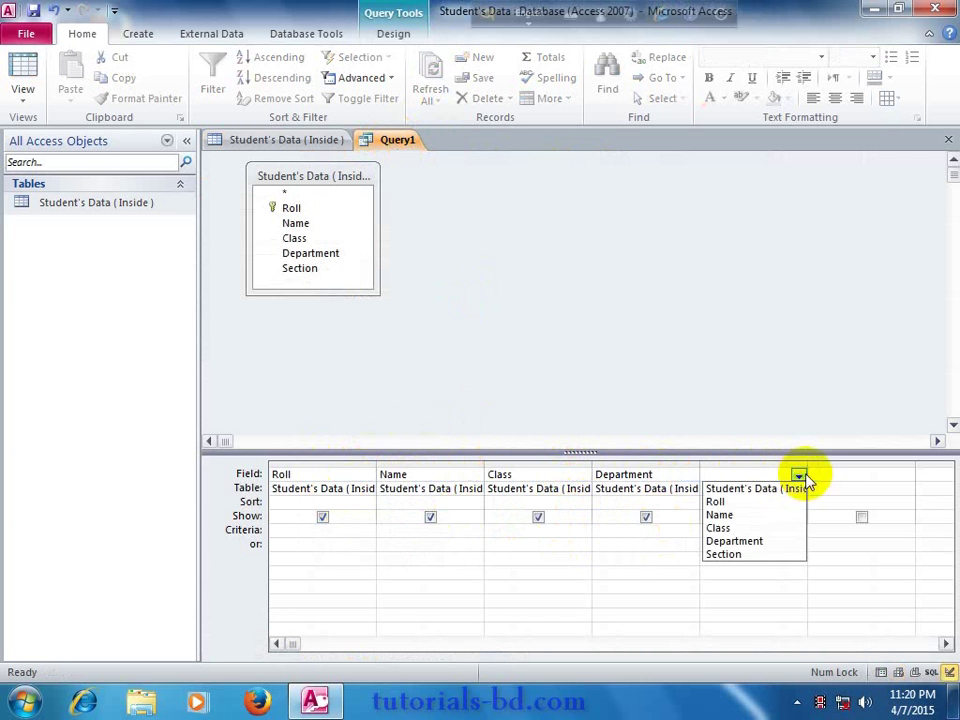
{"action": "left_click", "coordinate": [770, 553]}
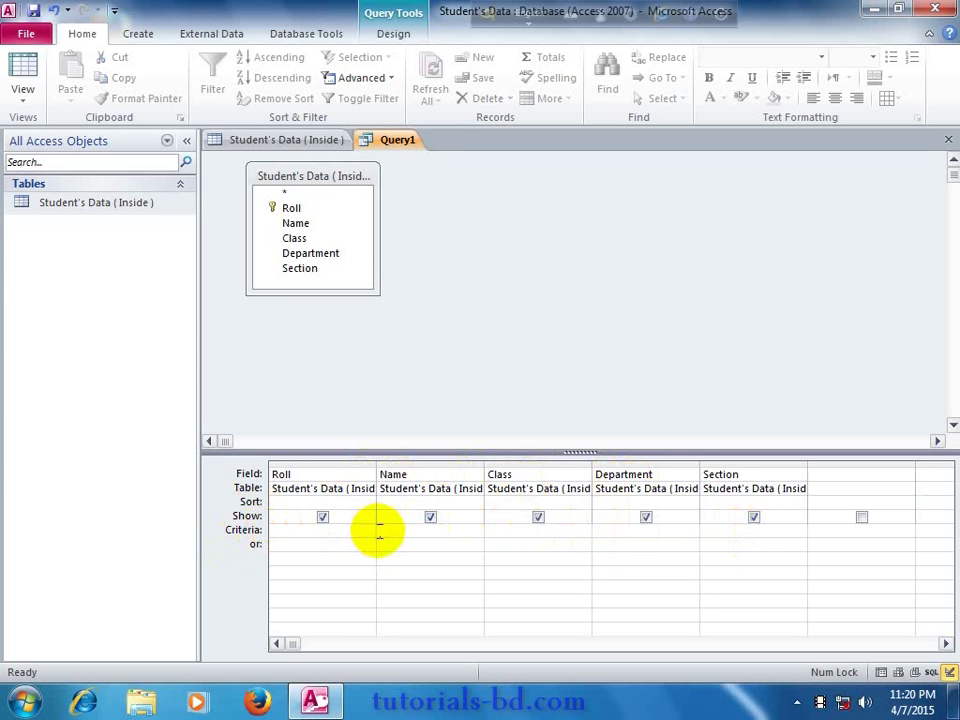
Step: Set the criteria of the Section field to "A" and show the query in Datasheet View
{"action": "left_click", "coordinate": [497, 531]}
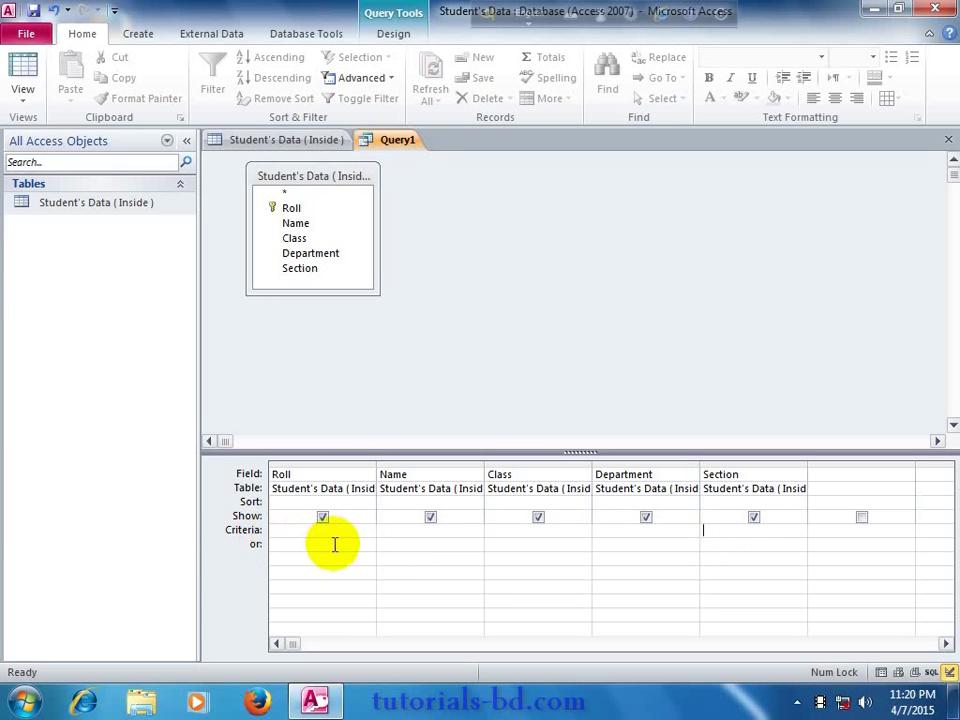
{"action": "left_click", "coordinate": [718, 533]}
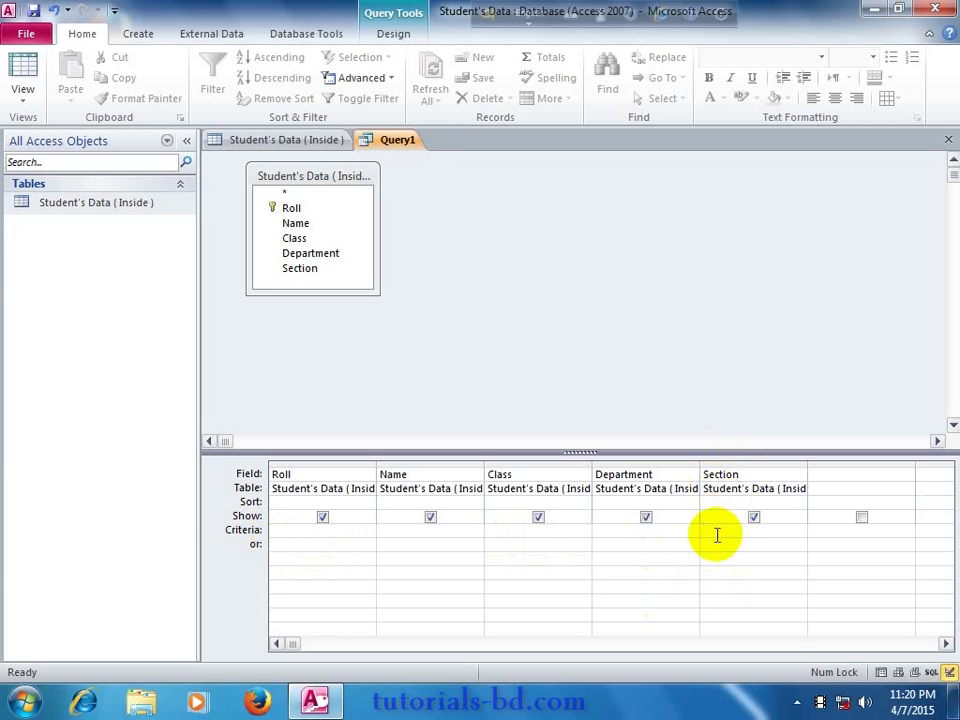
{"action": "type", "text": "A"}
{"action": "left_click", "coordinate": [657, 541]}
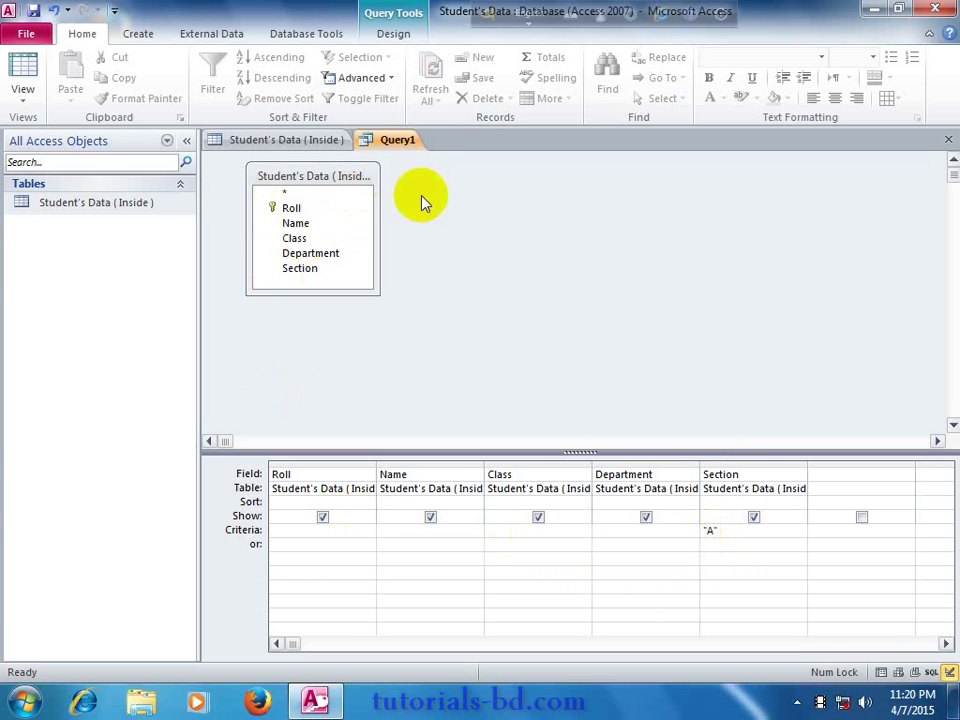
{"action": "right_click", "coordinate": [390, 147]}
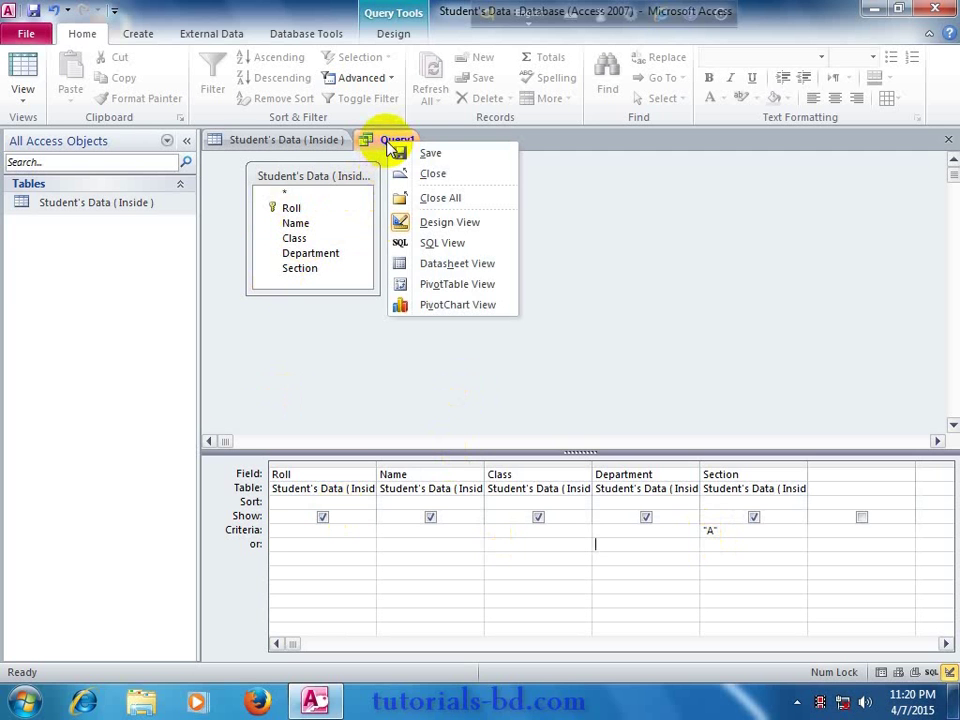
{"action": "left_click", "coordinate": [438, 265]}
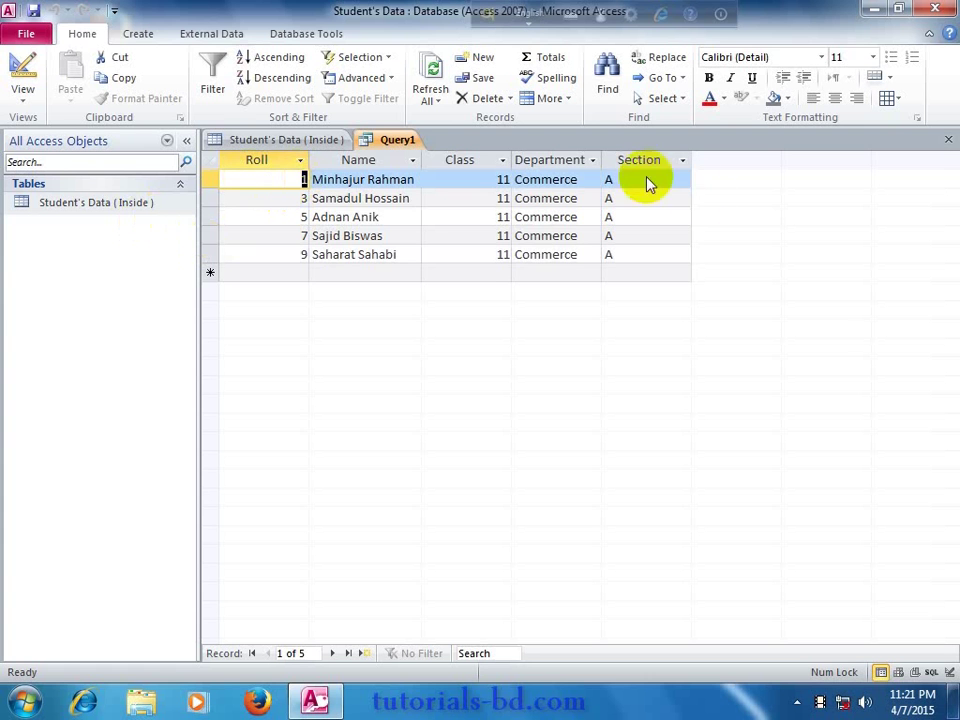
Step: Return to the student table and create a second query in Design view based on Student's Data ( Inside )
{"action": "left_click", "coordinate": [302, 143]}
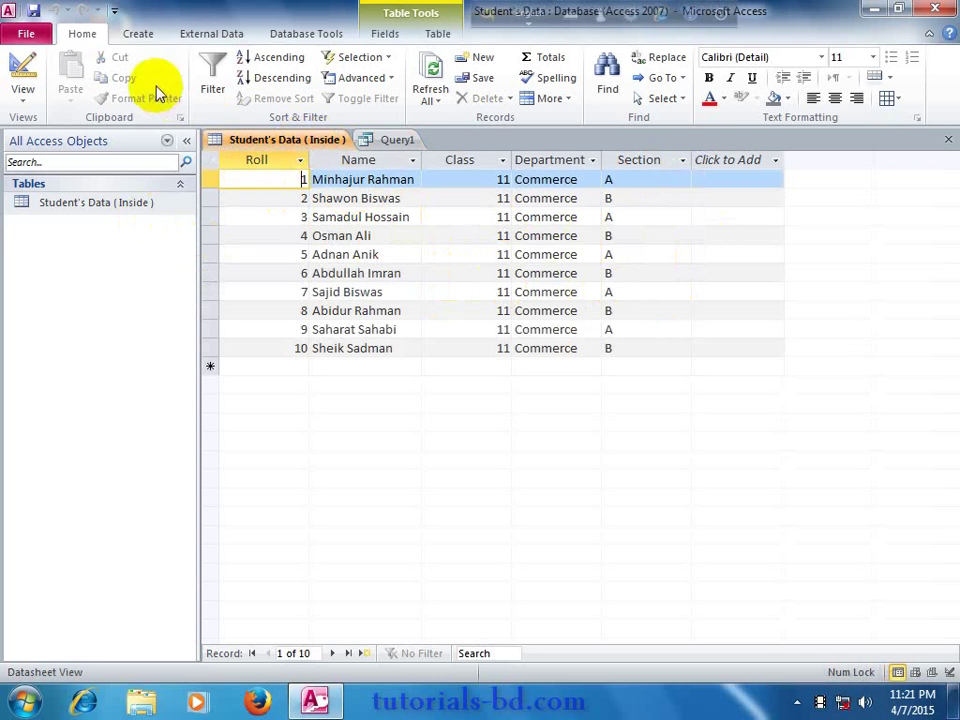
{"action": "left_click", "coordinate": [141, 36]}
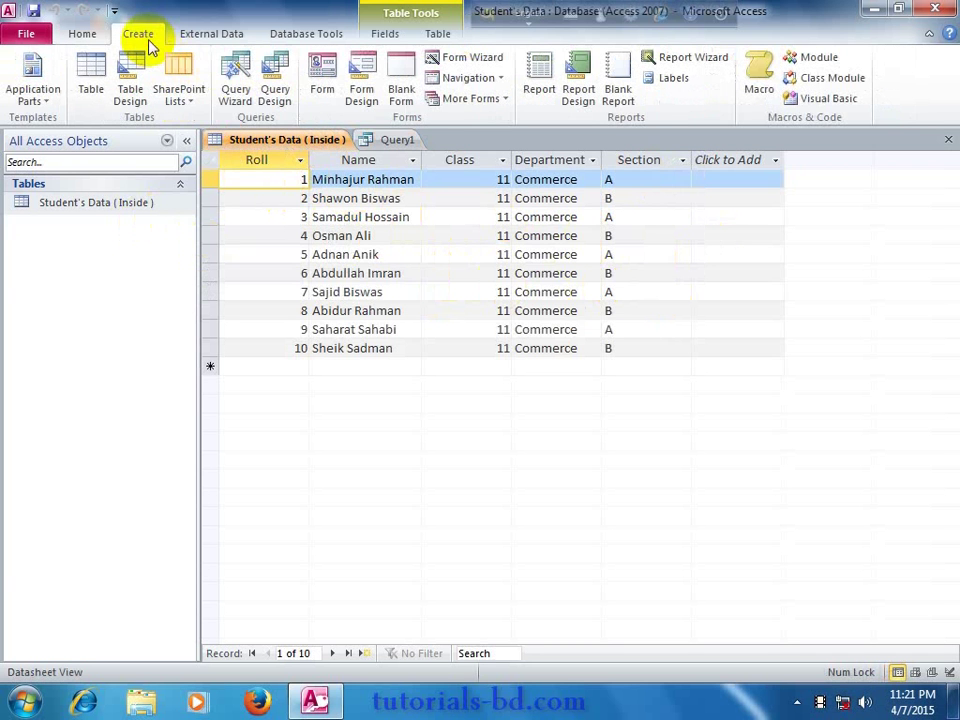
{"action": "left_click", "coordinate": [270, 100]}
{"action": "left_click", "coordinate": [510, 664]}
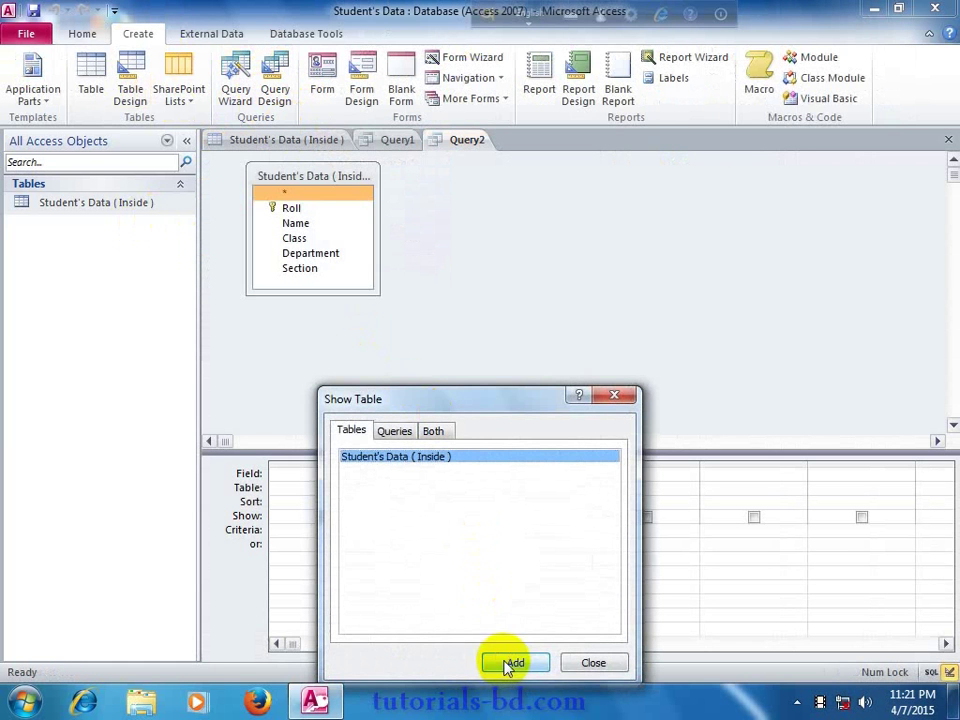
{"action": "left_click", "coordinate": [576, 664]}
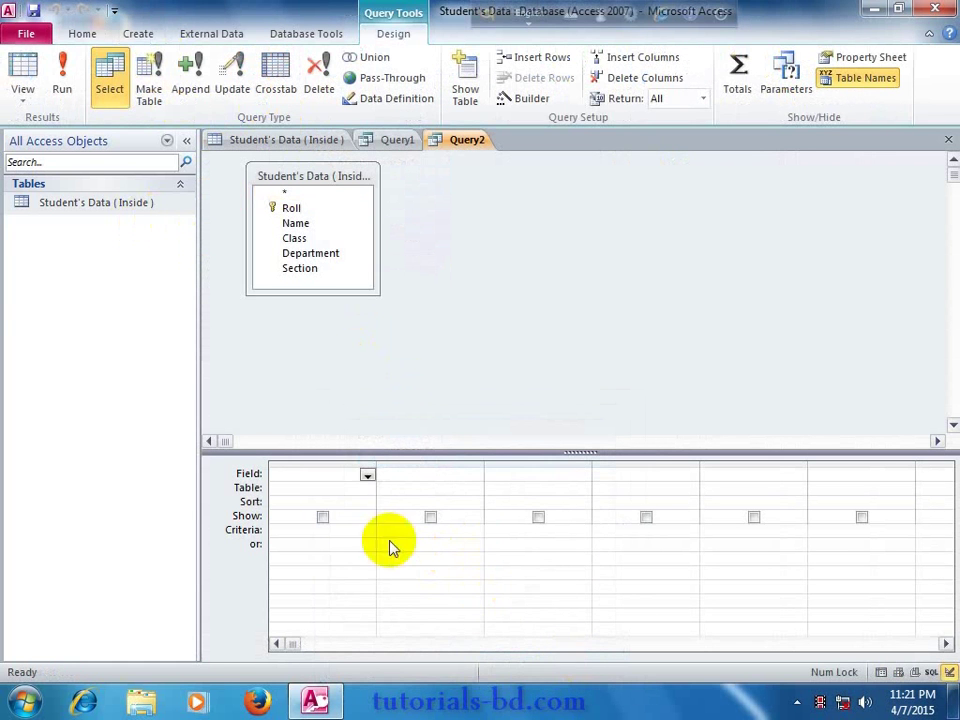
Step: Add Roll and Name as the first two fields of the second query, with Student's Data ( Inside ) as Roll's source table
{"action": "left_click", "coordinate": [367, 476]}
{"action": "left_click", "coordinate": [340, 503]}
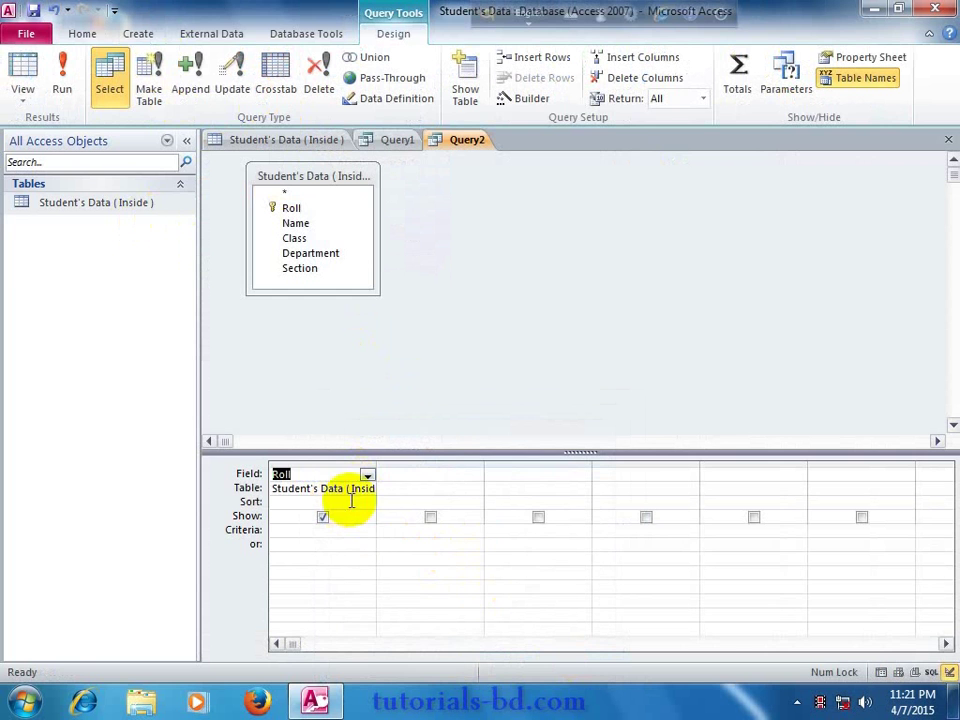
{"action": "left_click", "coordinate": [420, 476]}
{"action": "left_click", "coordinate": [476, 489]}
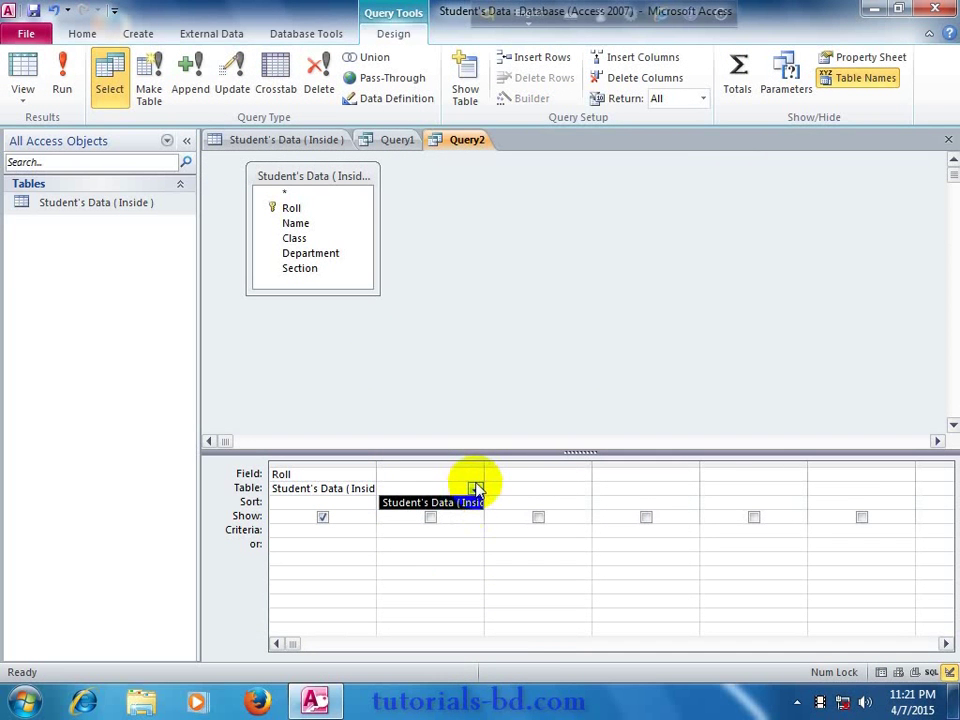
{"action": "left_click", "coordinate": [467, 477]}
{"action": "left_click", "coordinate": [476, 476]}
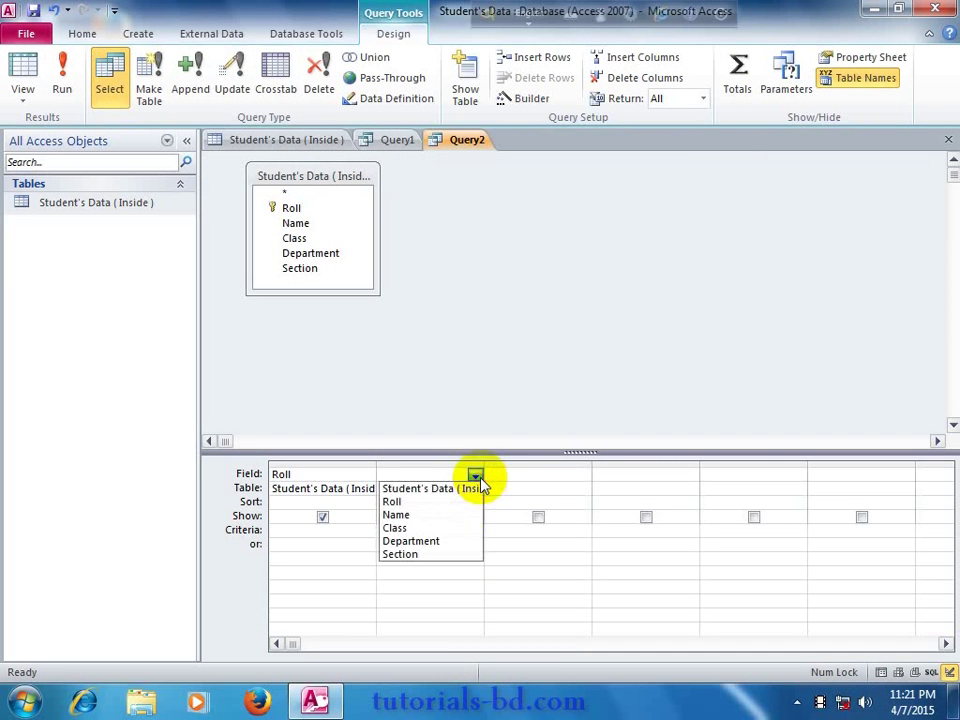
{"action": "left_click", "coordinate": [456, 515]}
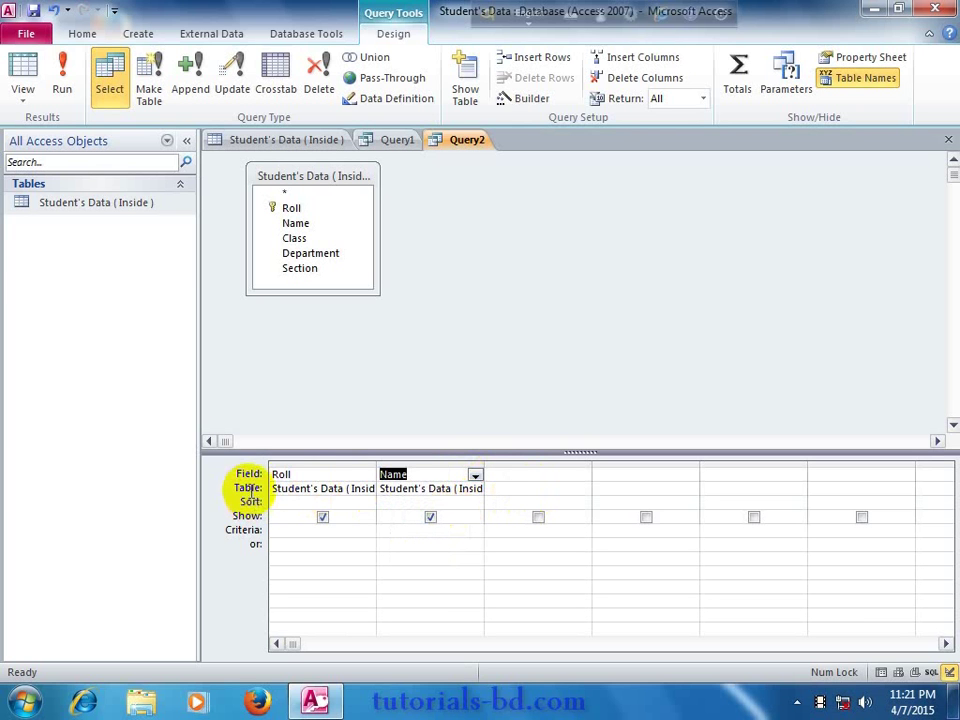
{"action": "left_click", "coordinate": [336, 489]}
{"action": "left_click", "coordinate": [368, 490]}
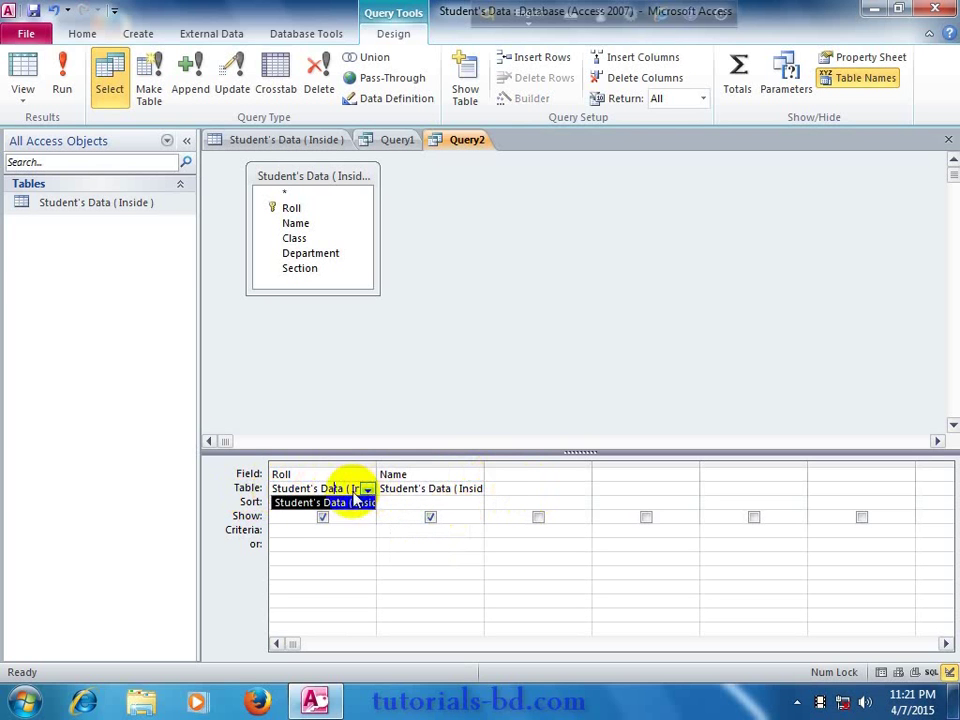
{"action": "left_click", "coordinate": [362, 501]}
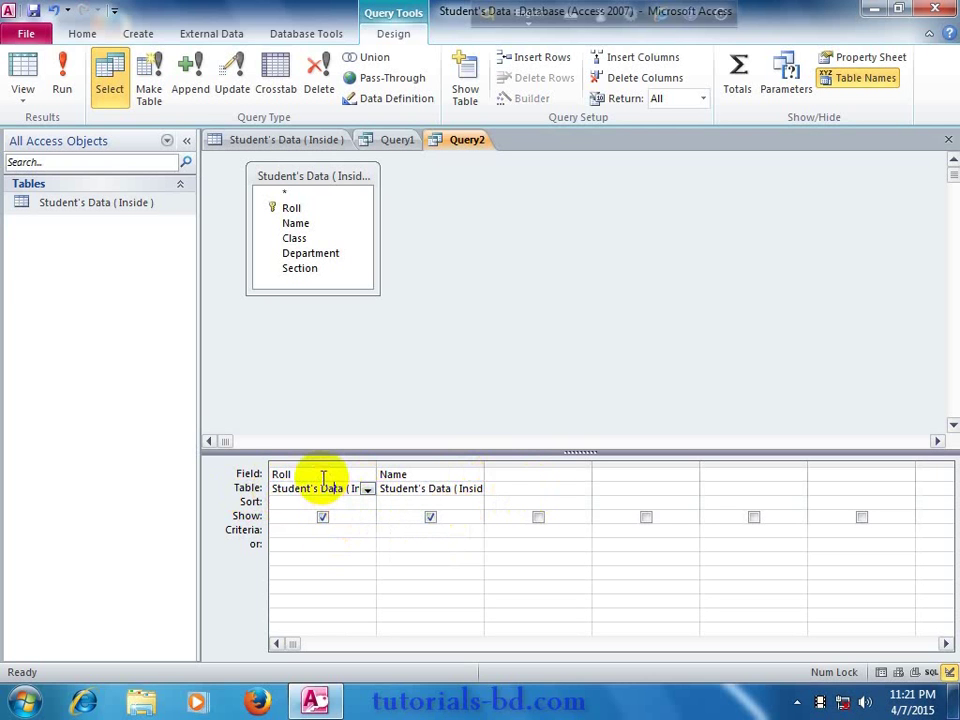
{"action": "left_click", "coordinate": [322, 477]}
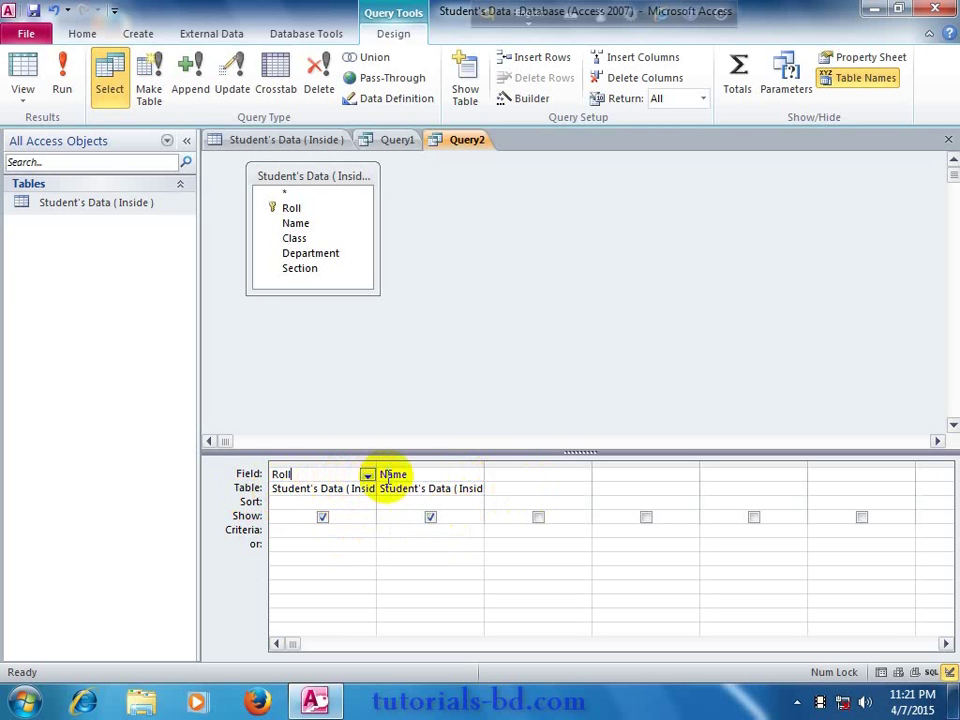
Step: Add Class, Department and Section as the third, fourth and fifth fields of the second query
{"action": "left_click", "coordinate": [512, 475]}
{"action": "left_click", "coordinate": [582, 476]}
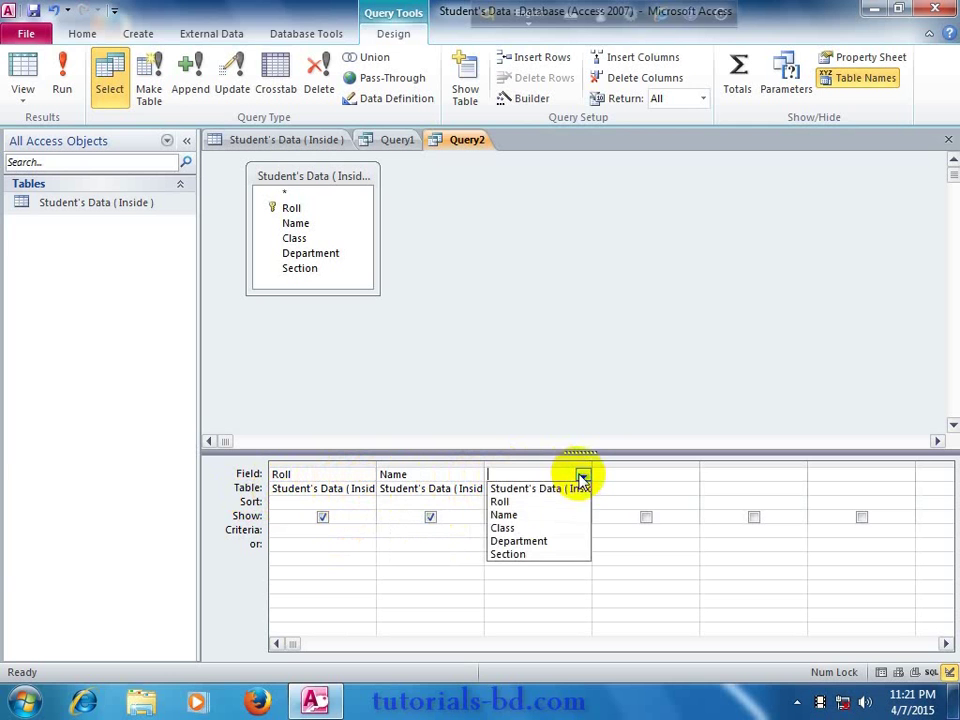
{"action": "left_click", "coordinate": [558, 530]}
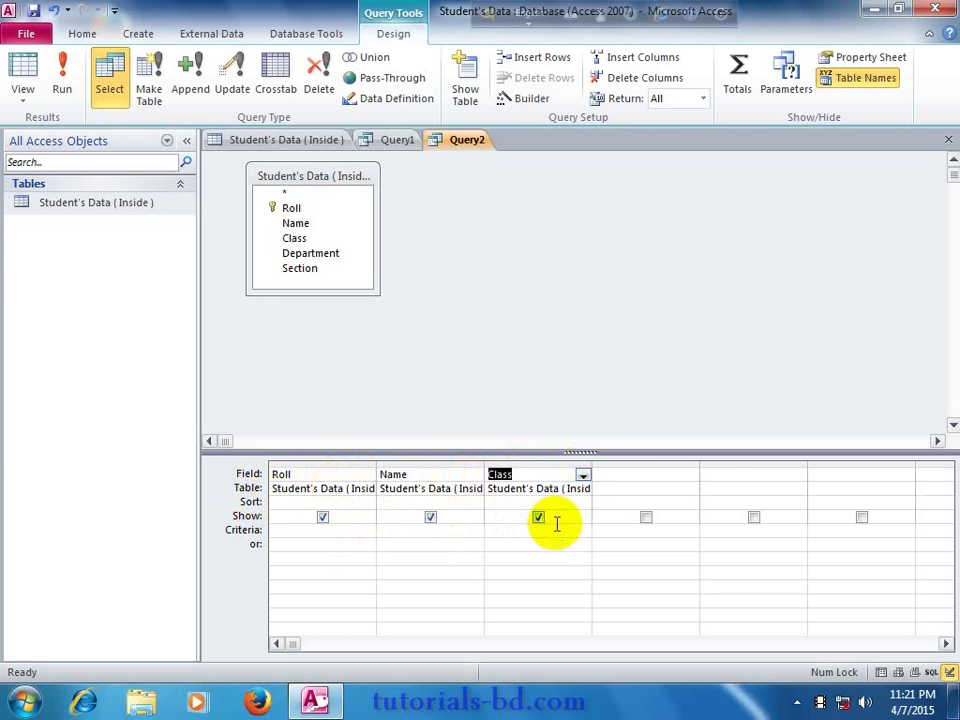
{"action": "left_click", "coordinate": [690, 475]}
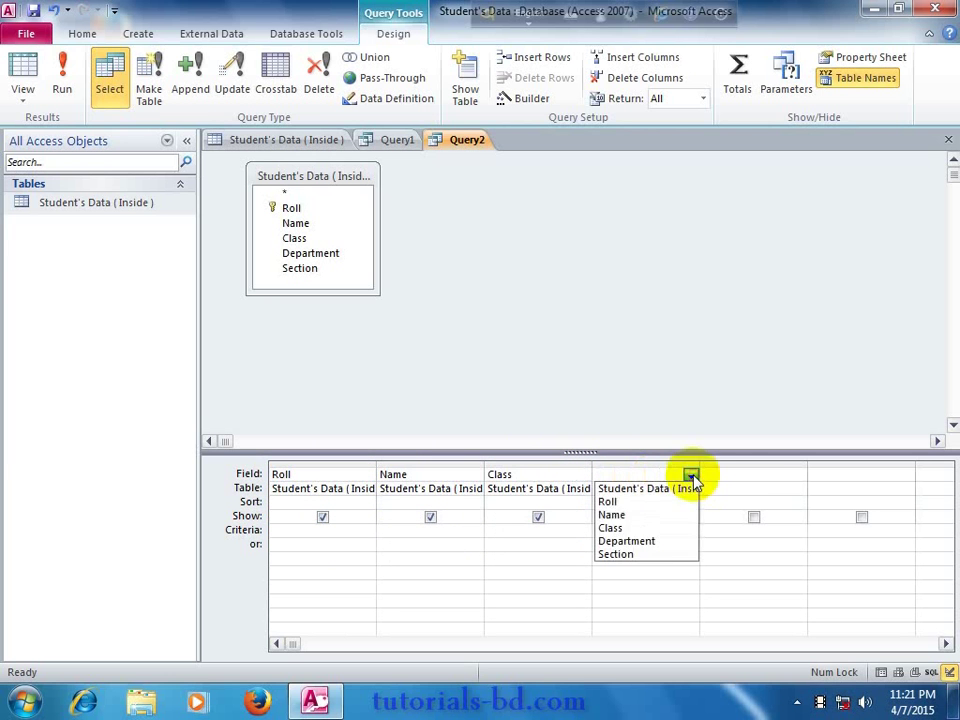
{"action": "left_click", "coordinate": [669, 543]}
{"action": "left_click", "coordinate": [777, 484]}
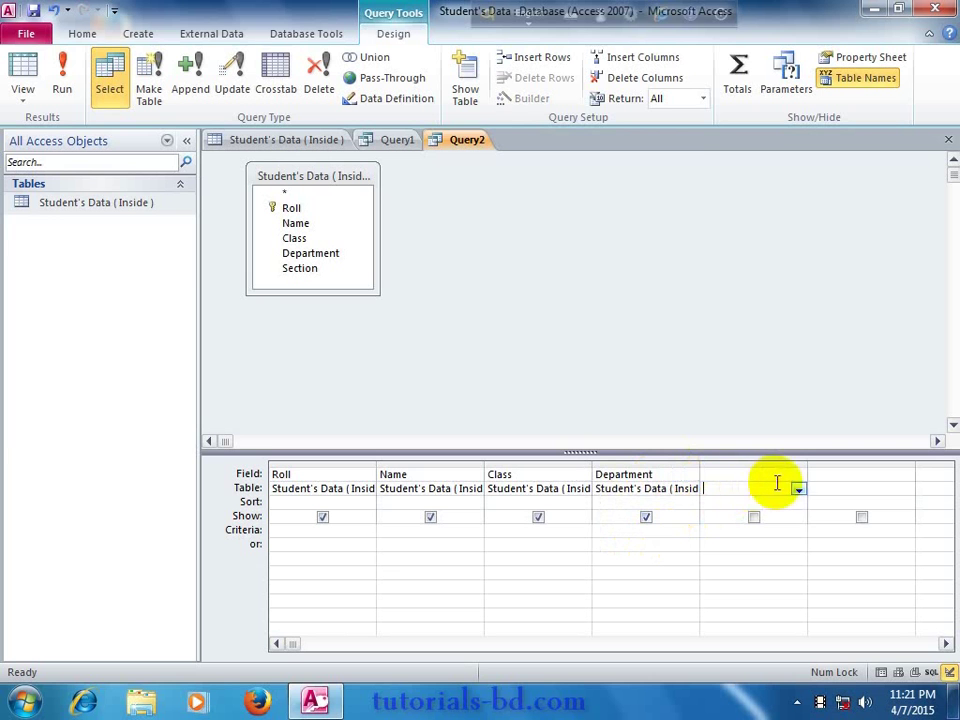
{"action": "left_click", "coordinate": [797, 475]}
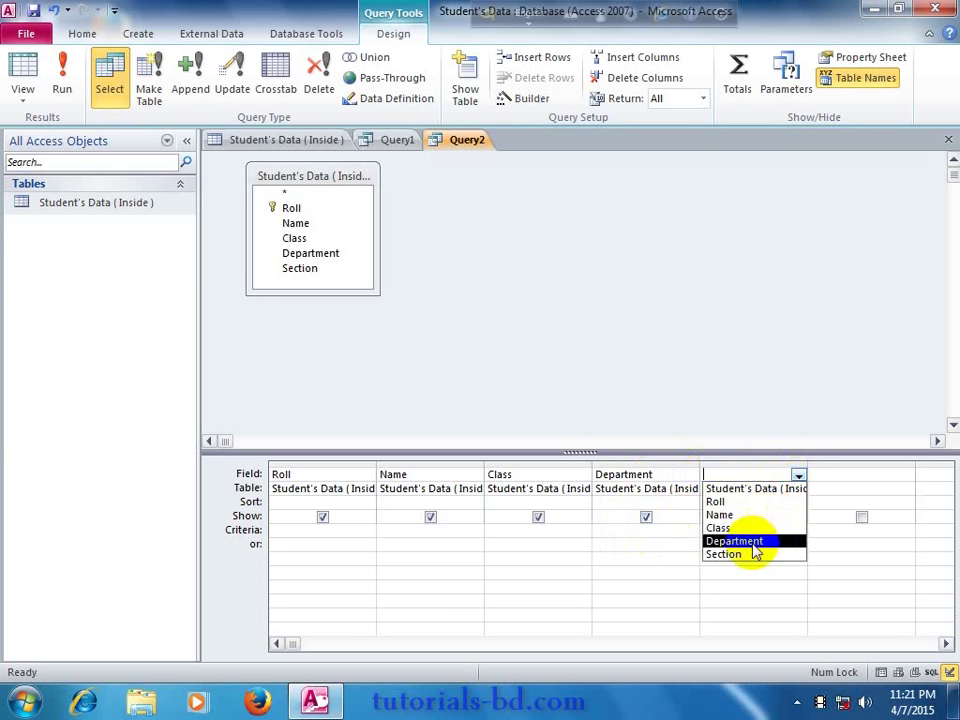
{"action": "left_click", "coordinate": [752, 554]}
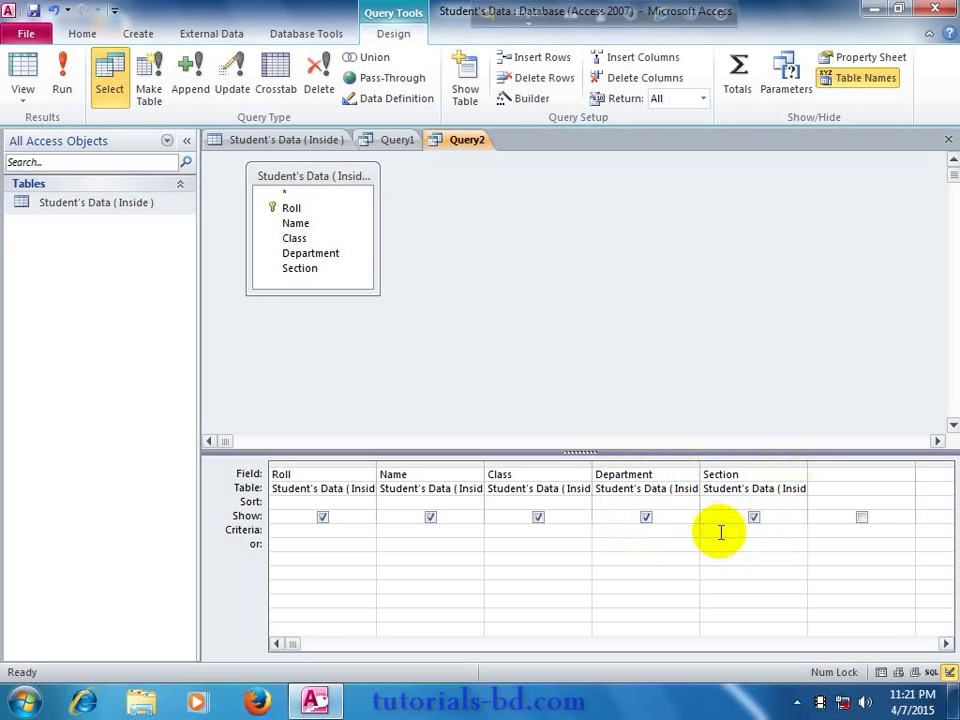
Step: Set the criteria of the second query's Section field to "B" and show the query in Datasheet View
{"action": "left_click", "coordinate": [720, 531]}
{"action": "type", "text": "B"}
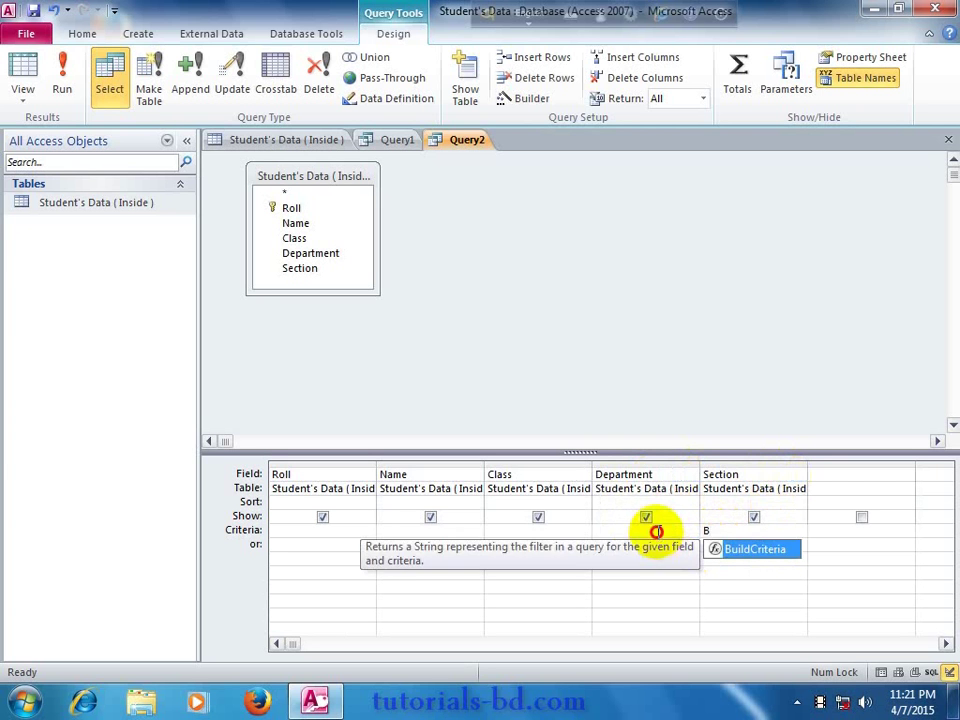
{"action": "left_click", "coordinate": [656, 530]}
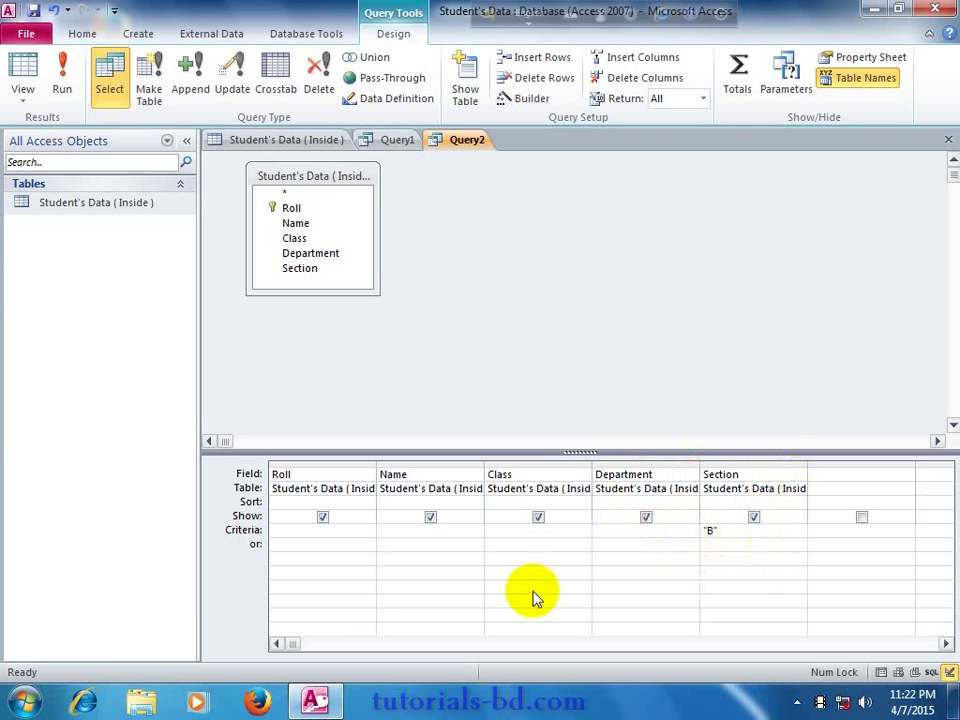
{"action": "right_click", "coordinate": [462, 147]}
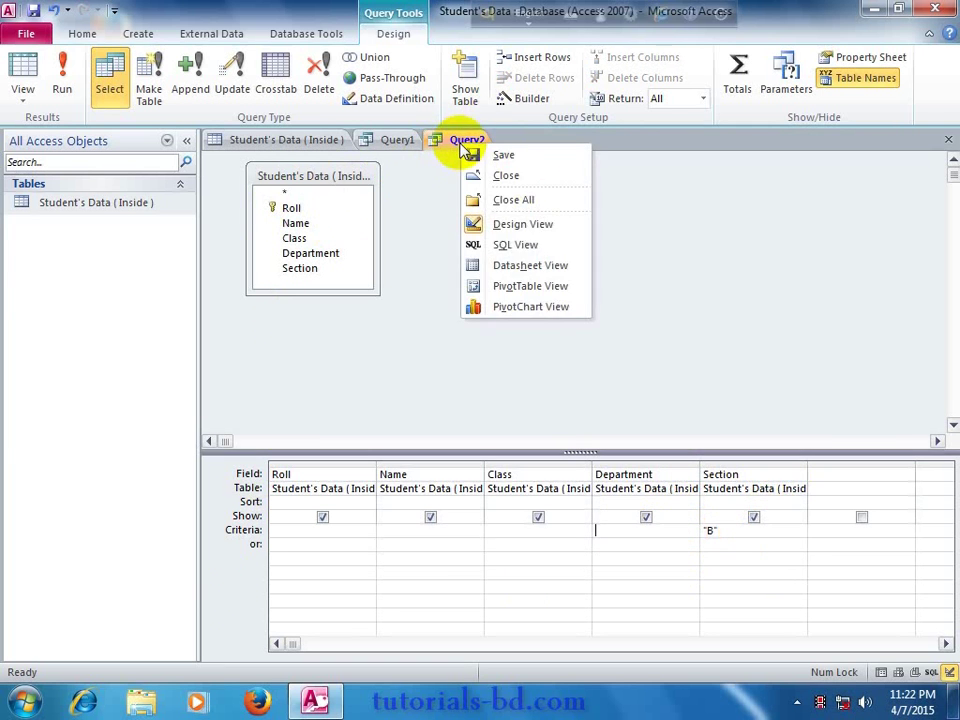
{"action": "left_click", "coordinate": [536, 266]}
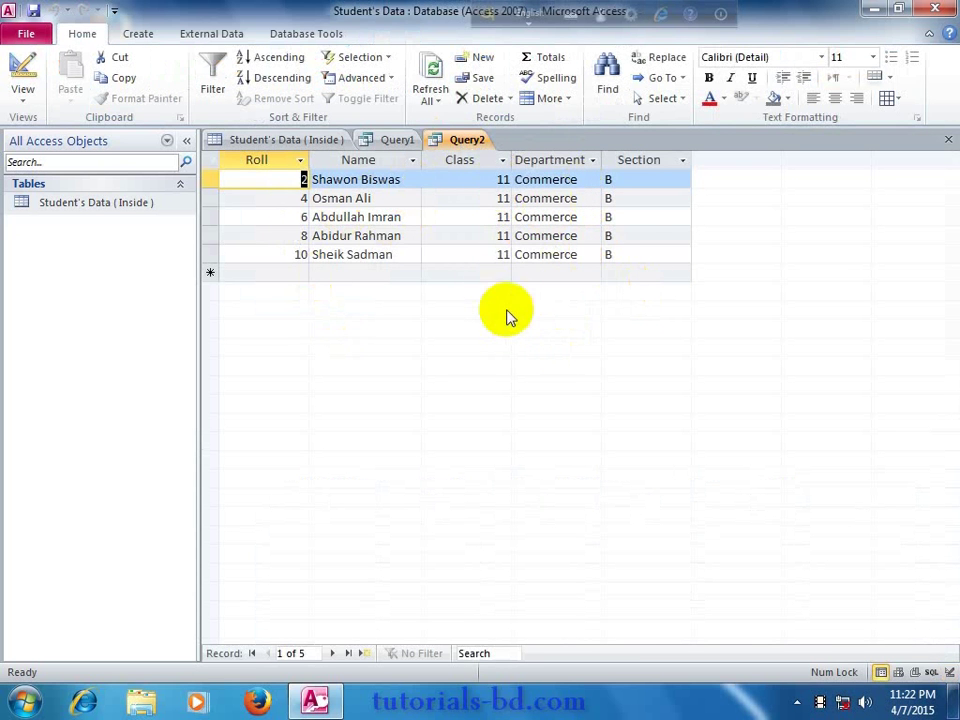
Step: Return to the student table and create a third query in Design view based on Student's Data ( Inside )
{"action": "left_click", "coordinate": [283, 143]}
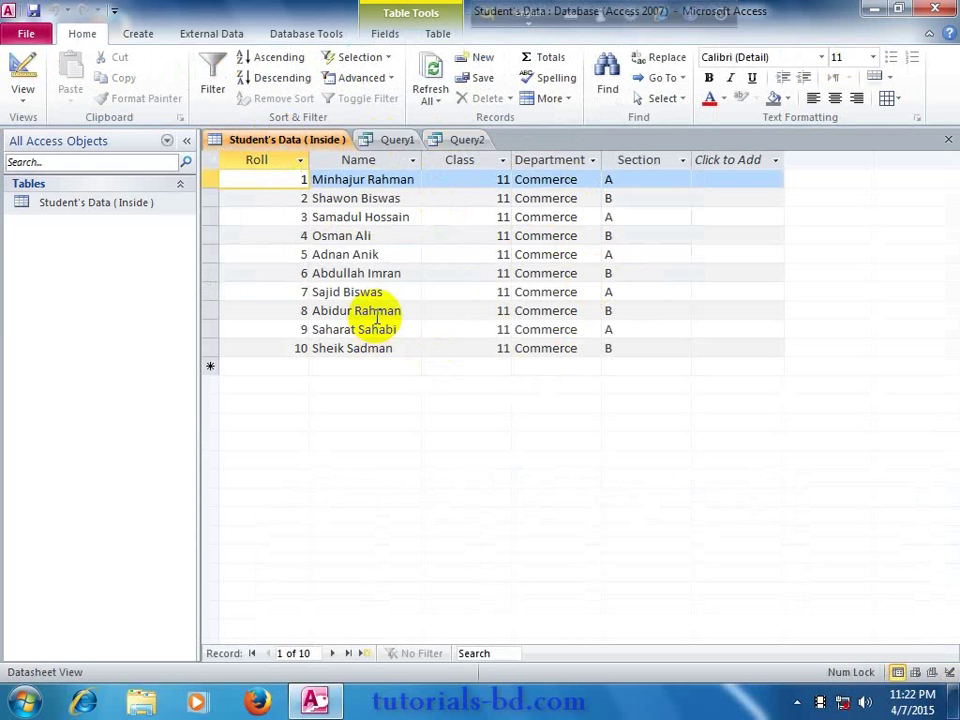
{"action": "left_click", "coordinate": [125, 40]}
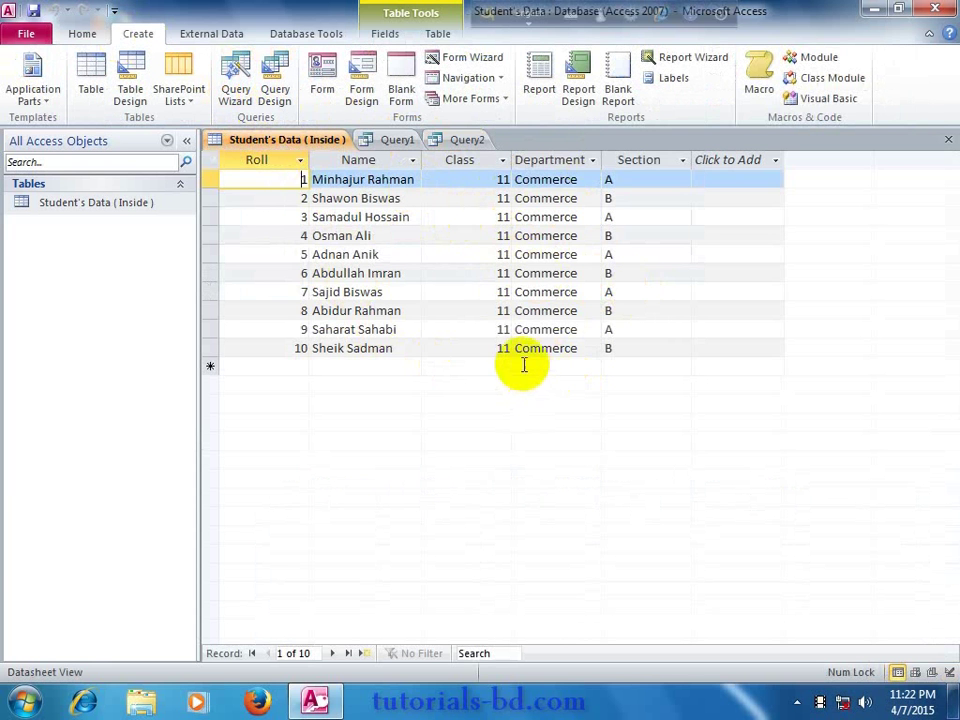
{"action": "left_click", "coordinate": [276, 95]}
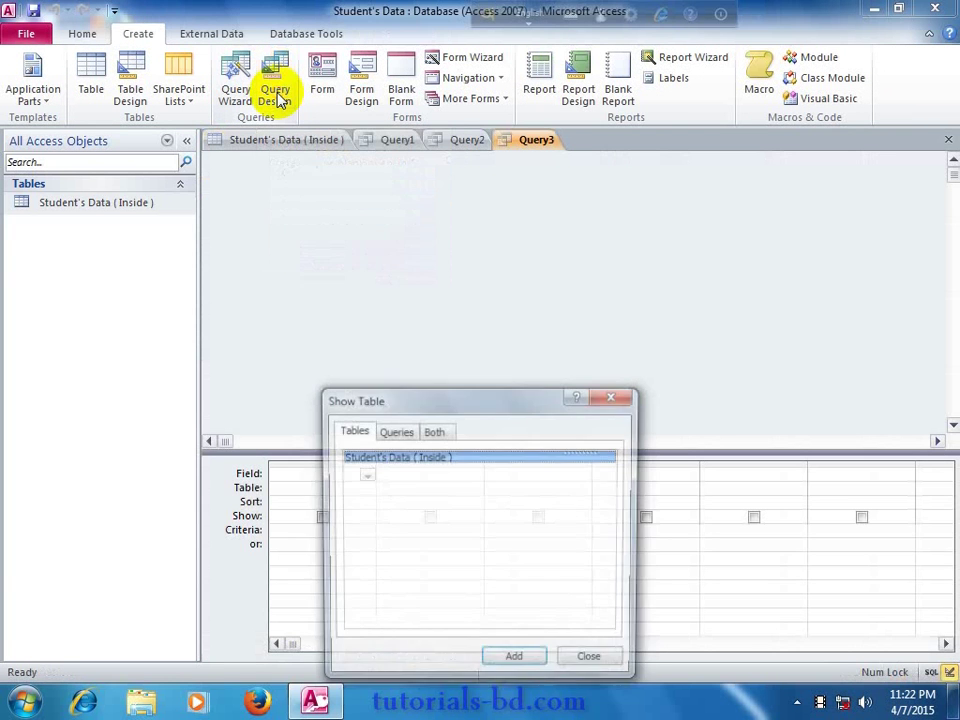
{"action": "left_click", "coordinate": [518, 665]}
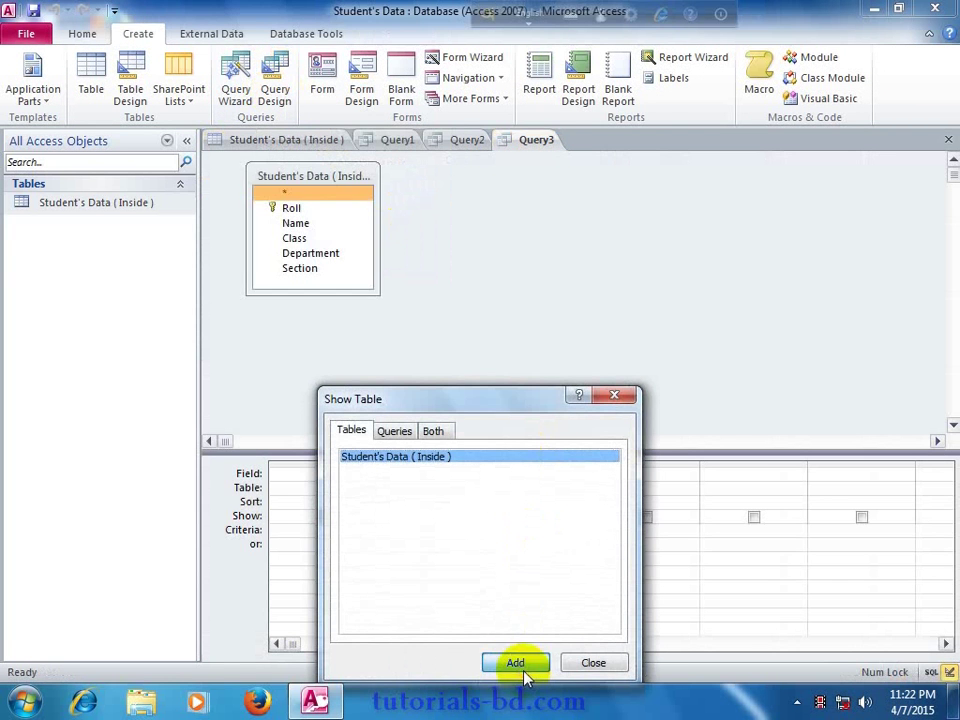
{"action": "left_click", "coordinate": [592, 662]}
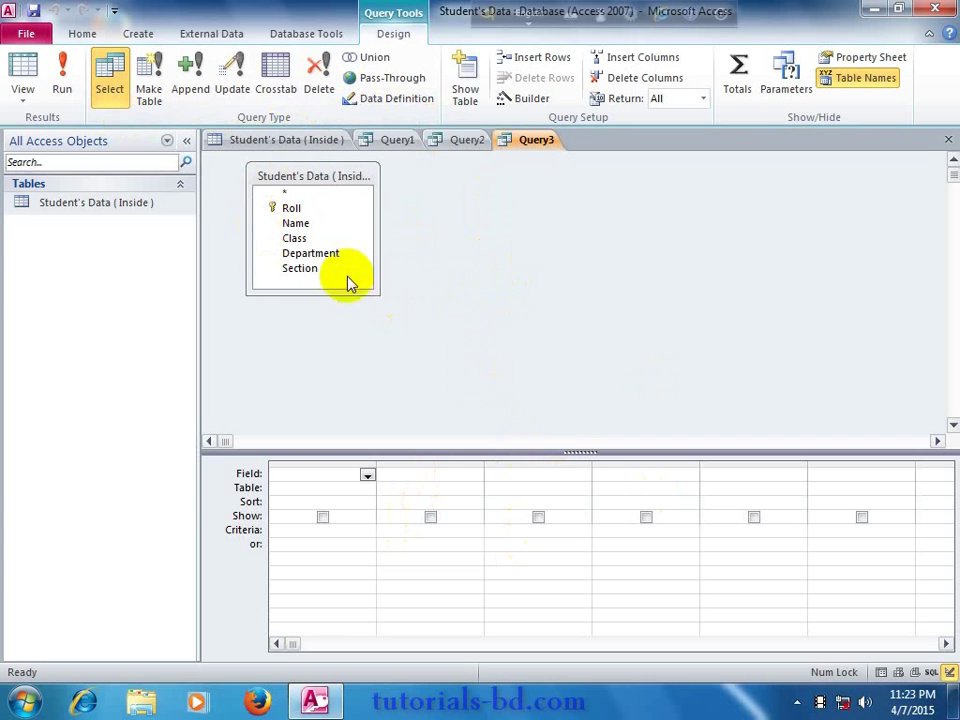
Step: Leave the third query's design grid empty and switch the query to SQL View
{"action": "left_click", "coordinate": [278, 284]}
{"action": "left_click", "coordinate": [326, 470]}
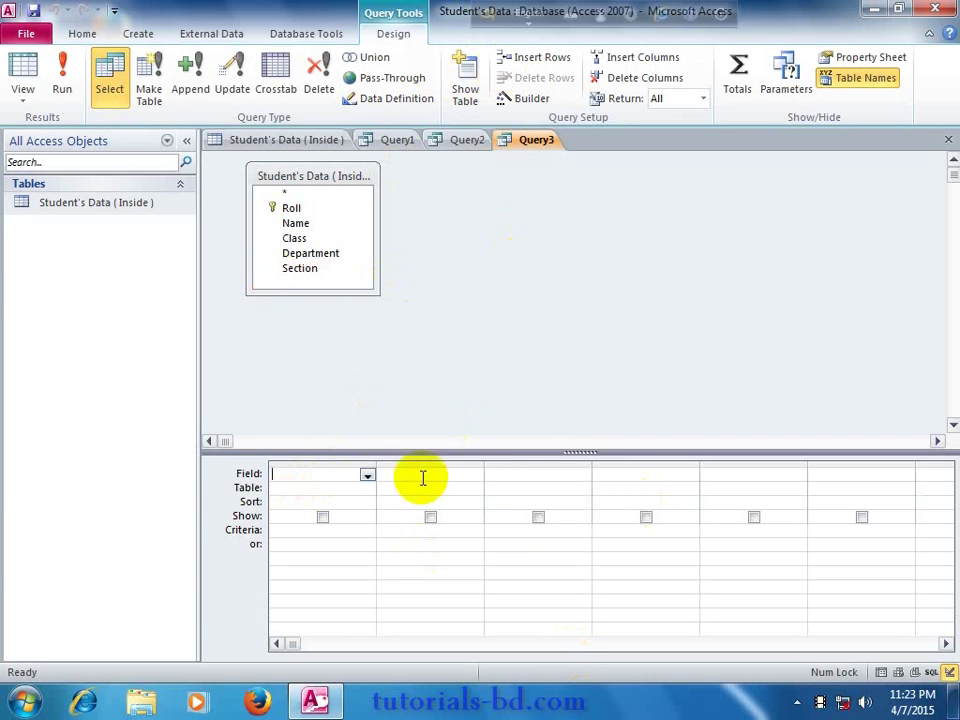
{"action": "right_click", "coordinate": [528, 145]}
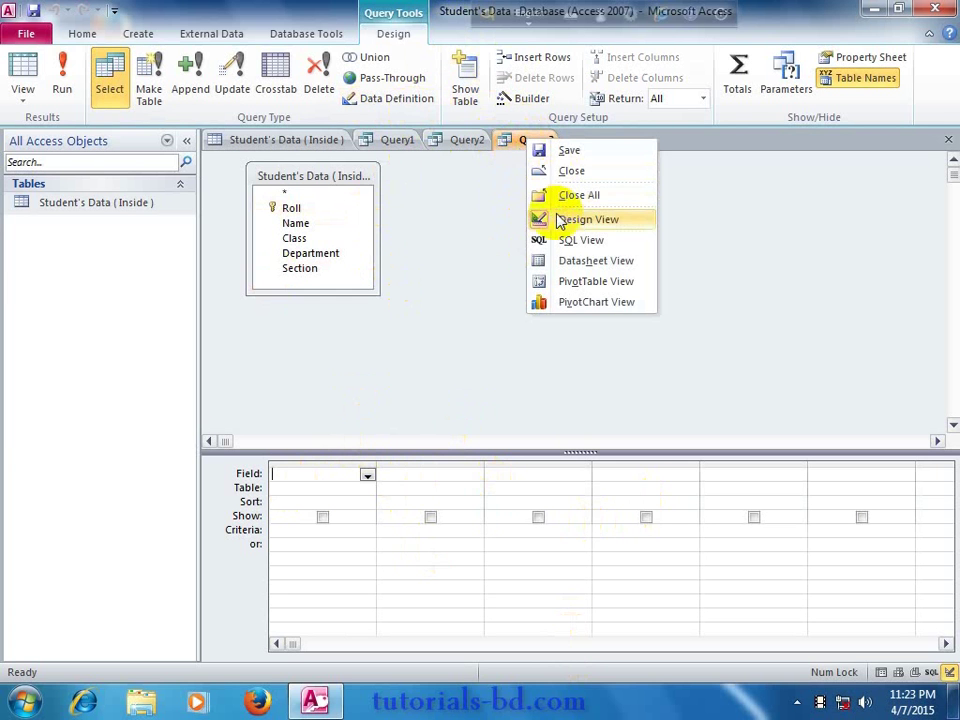
{"action": "left_click", "coordinate": [613, 241]}
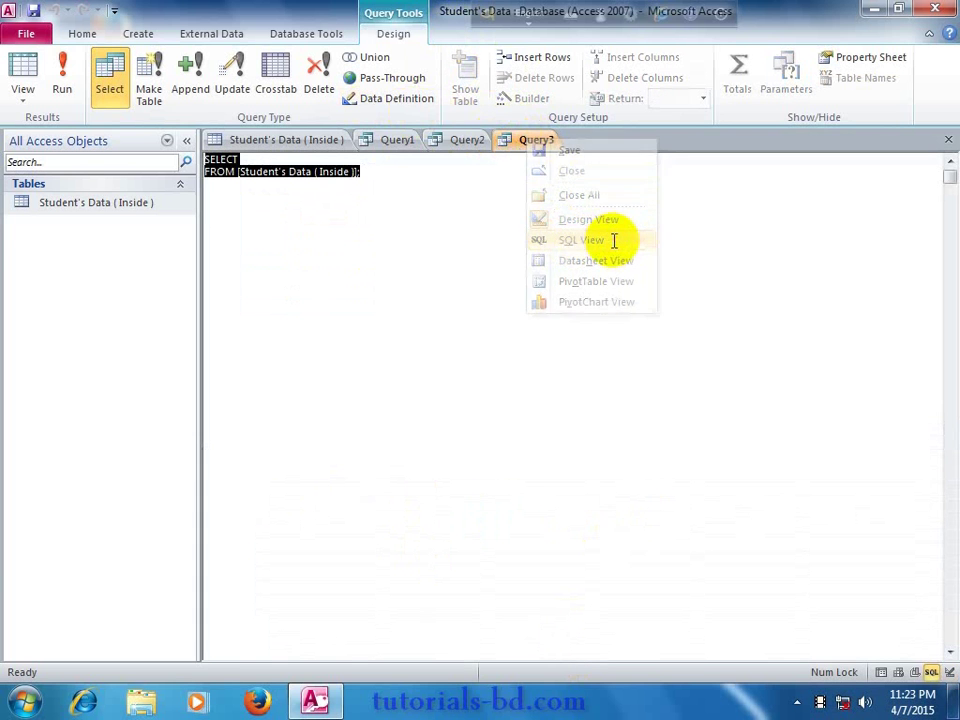
{"action": "left_click", "coordinate": [389, 176]}
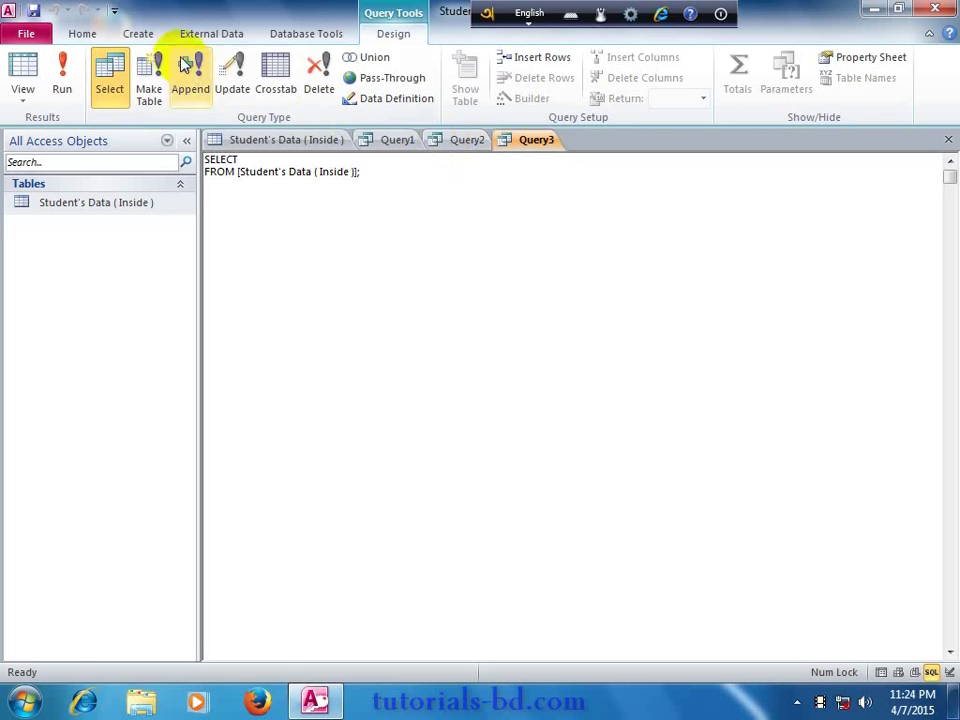
Step: Compare the records of the section A and section B queries with the full student table
{"action": "left_click", "coordinate": [145, 32]}
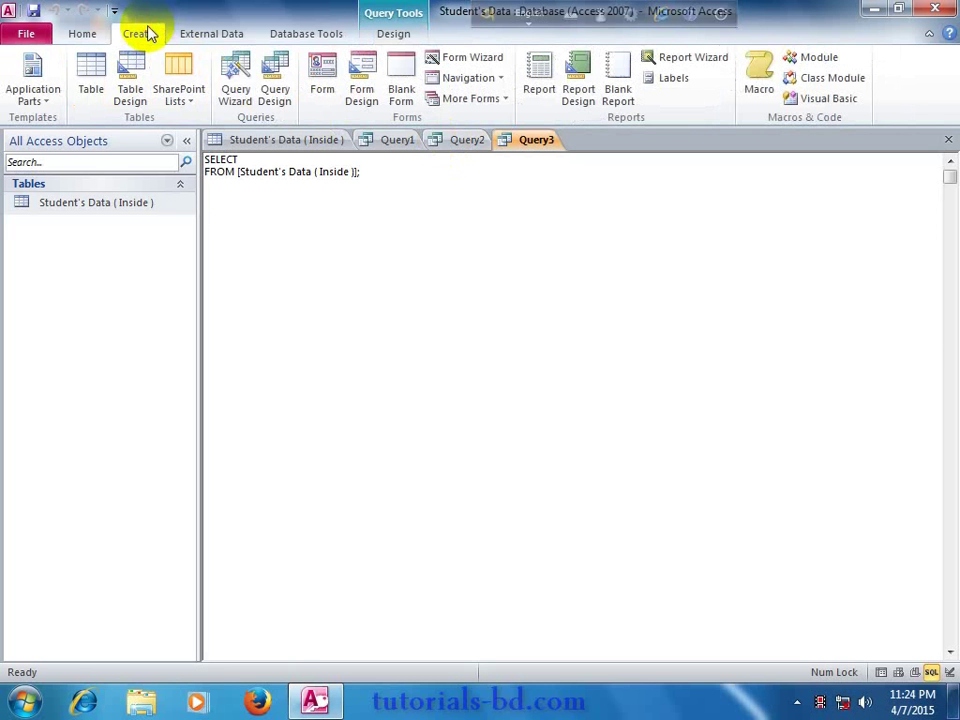
{"action": "left_click", "coordinate": [449, 141]}
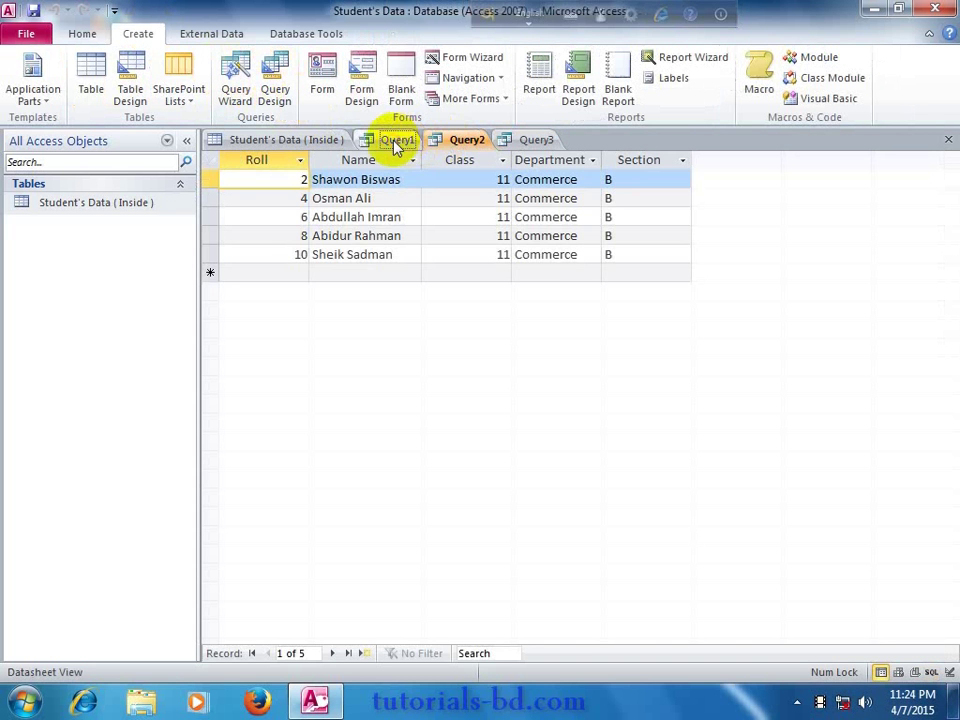
{"action": "left_click", "coordinate": [397, 145]}
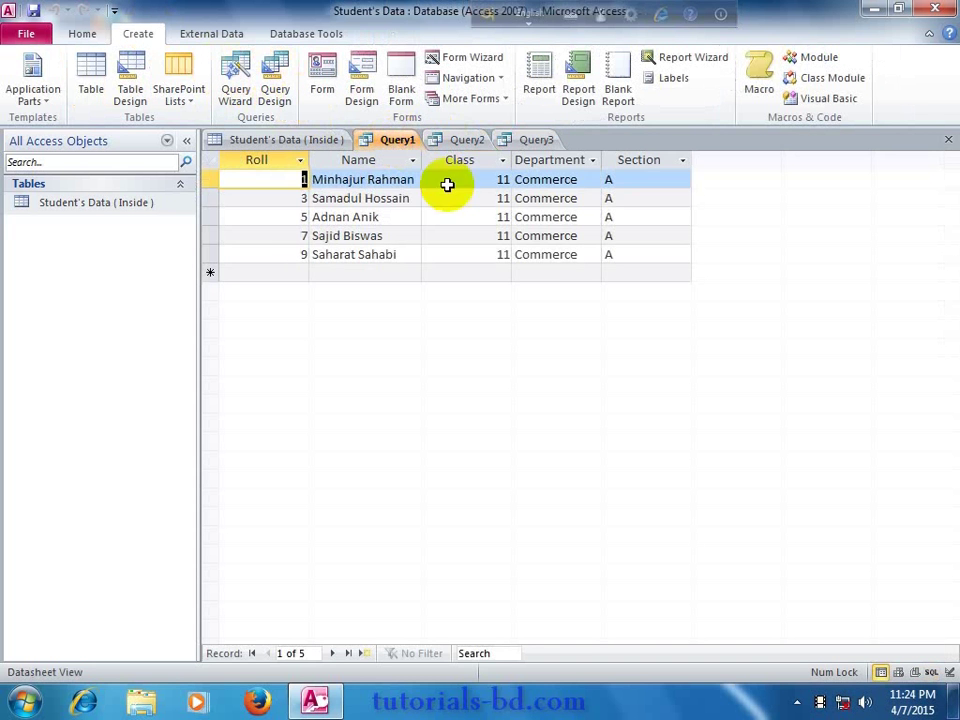
{"action": "left_click", "coordinate": [541, 143]}
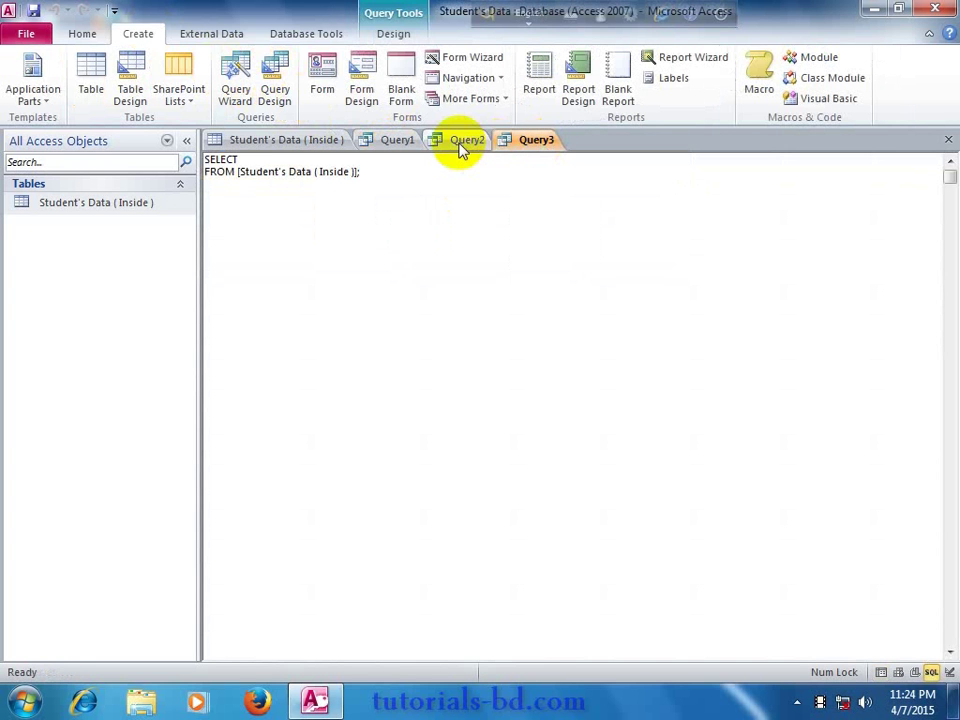
{"action": "left_click", "coordinate": [460, 145]}
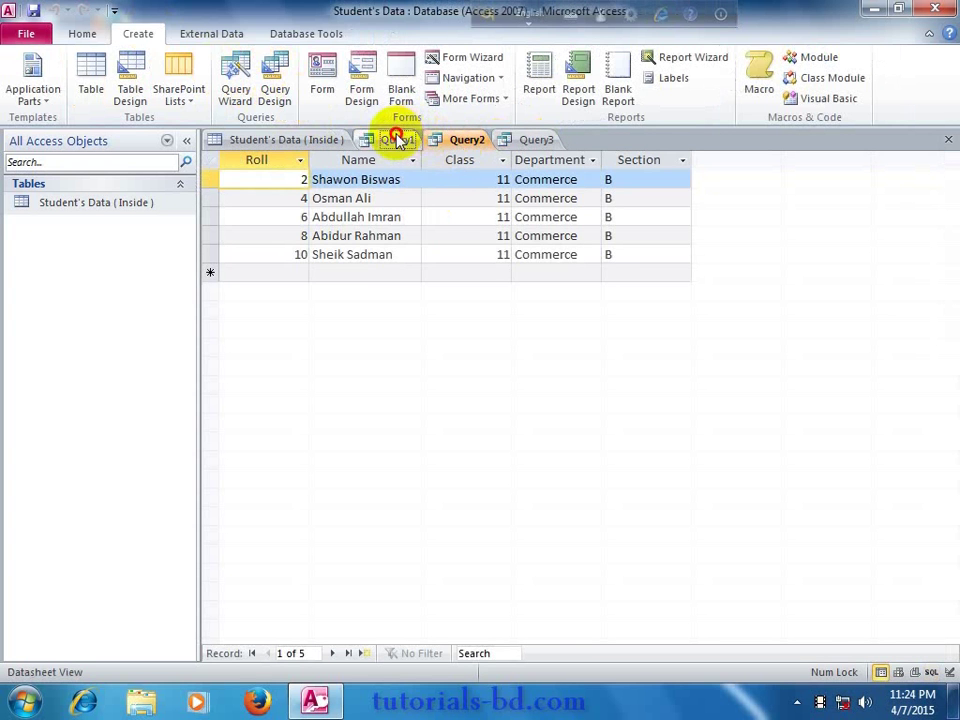
{"action": "left_click", "coordinate": [397, 140]}
{"action": "left_click", "coordinate": [317, 141]}
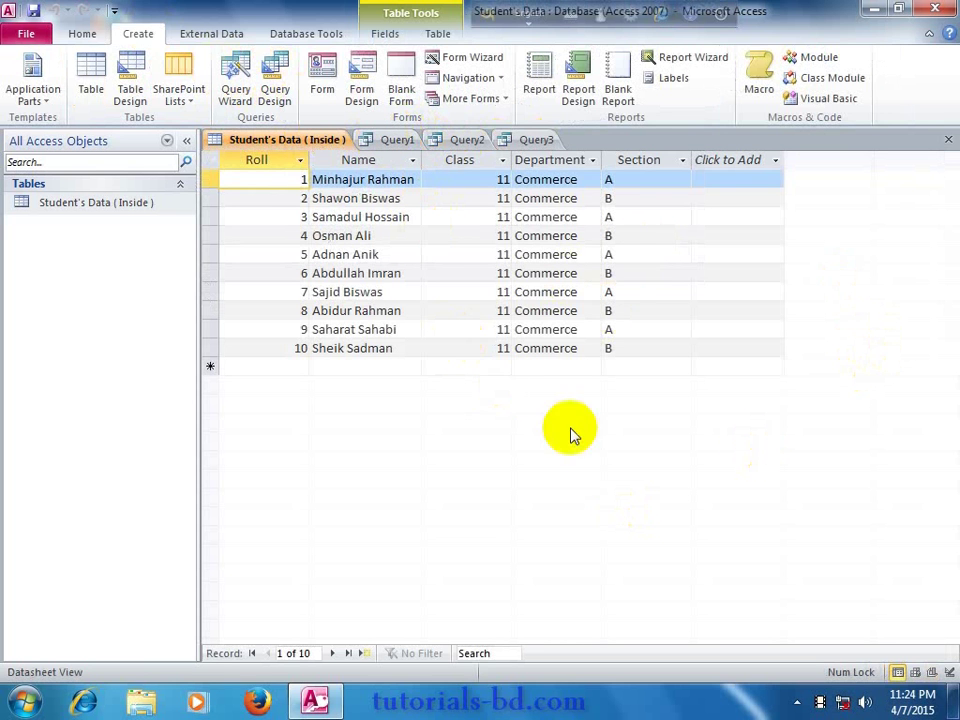
{"action": "left_click", "coordinate": [398, 140]}
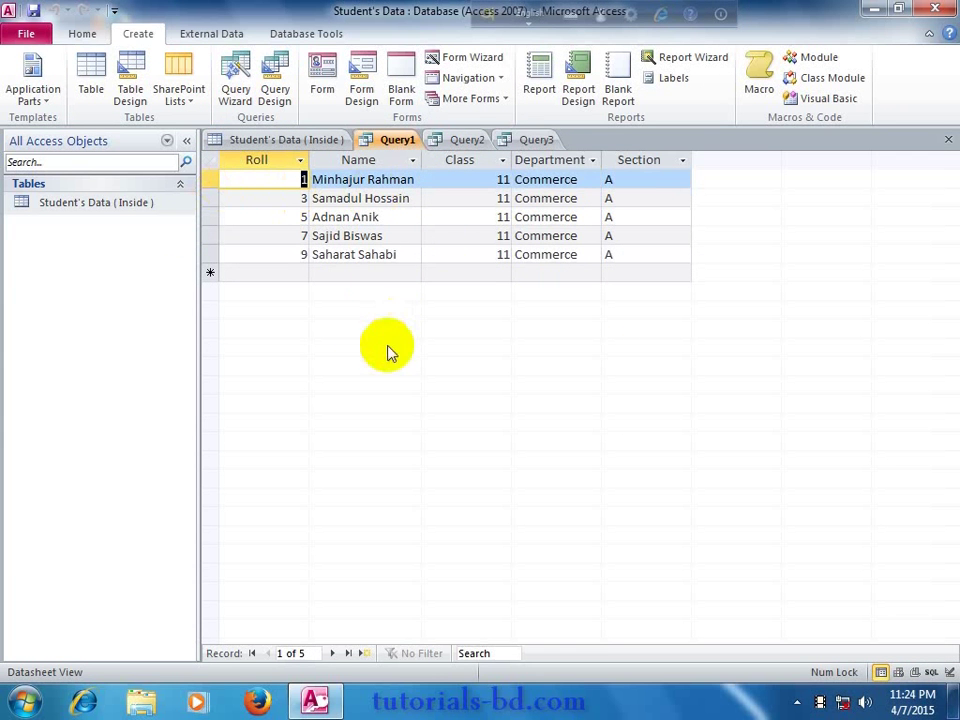
Step: Filter the database object list to show only the Queries group
{"action": "right_click", "coordinate": [390, 143]}
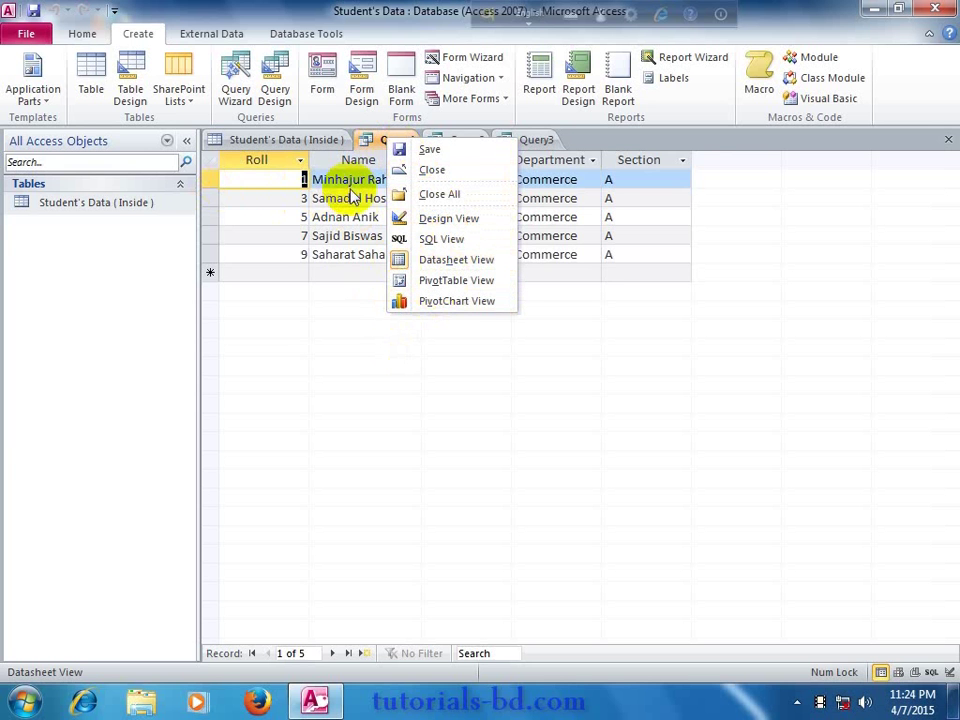
{"action": "left_click", "coordinate": [152, 184]}
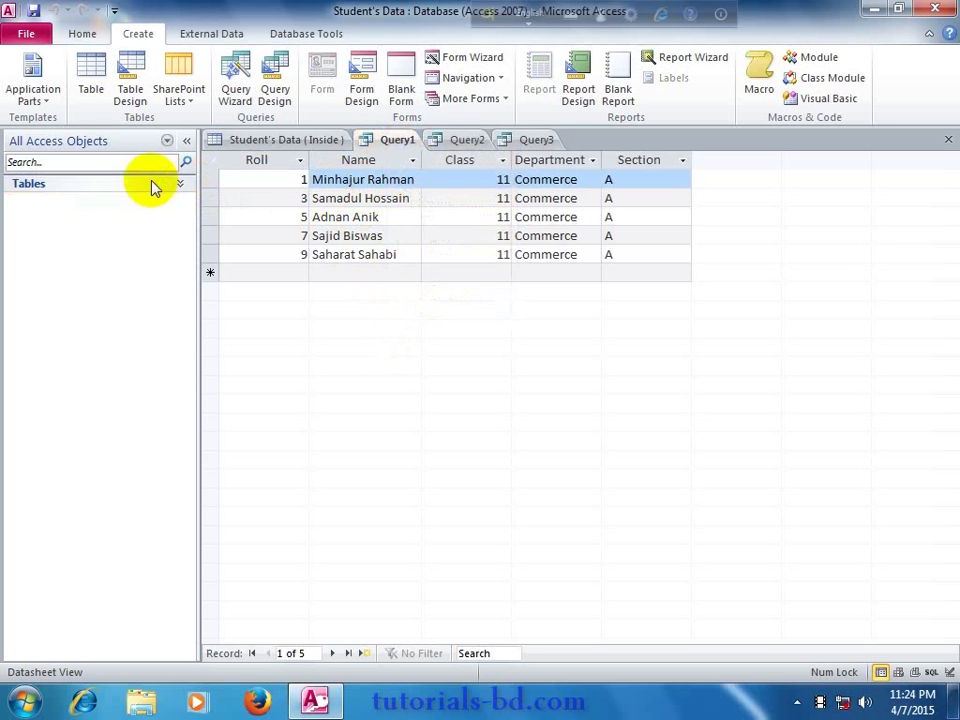
{"action": "left_click", "coordinate": [155, 146]}
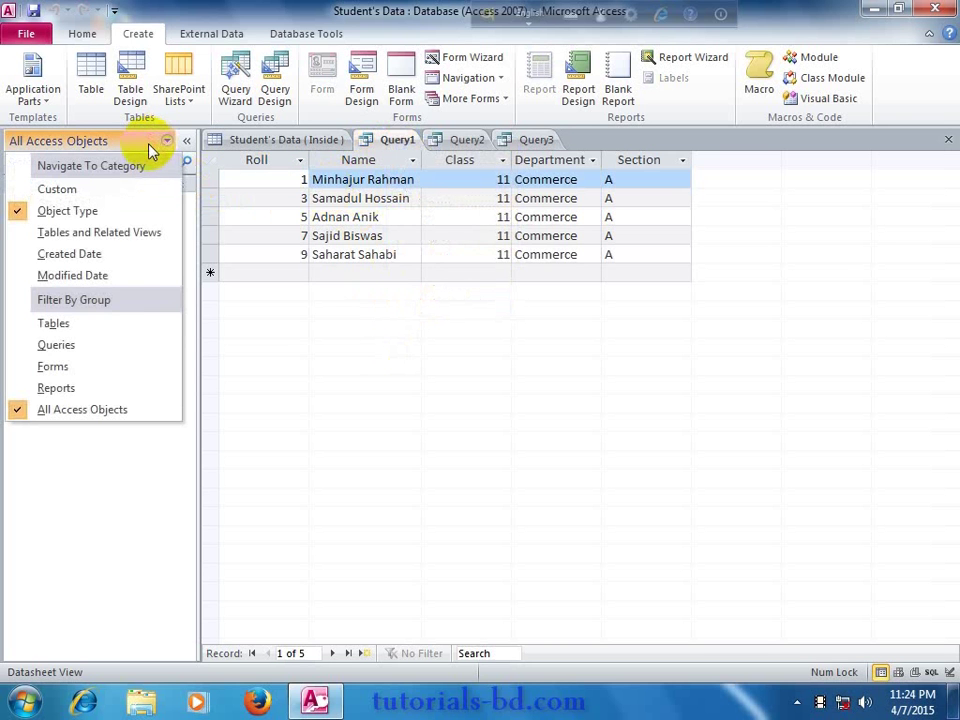
{"action": "left_click", "coordinate": [100, 345]}
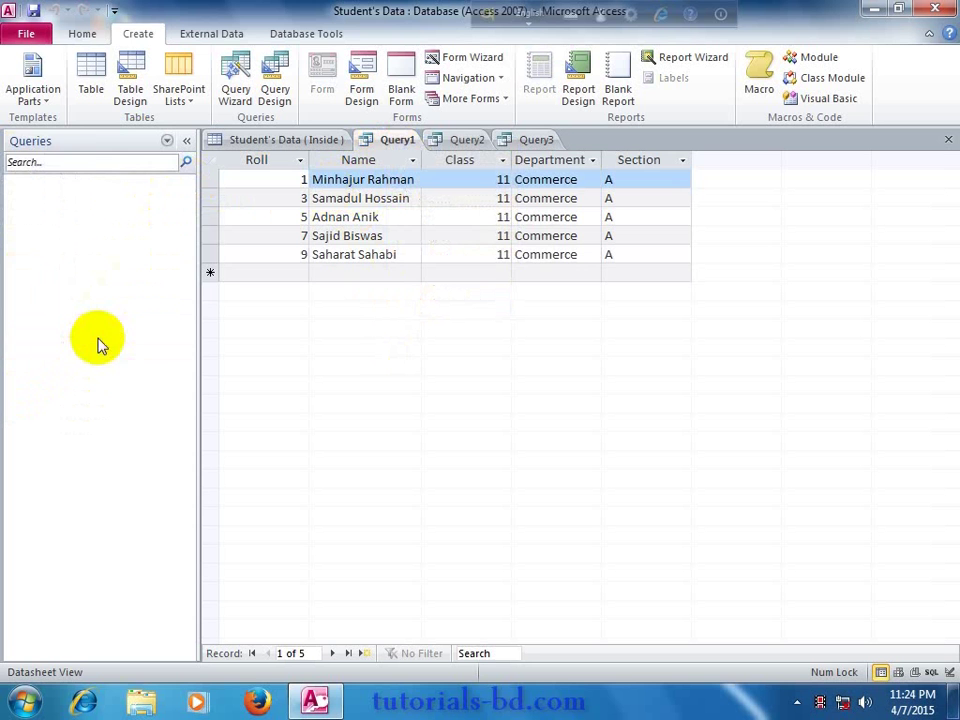
Step: Organize the database object list by the Tables and Related Views category
{"action": "left_click", "coordinate": [73, 148]}
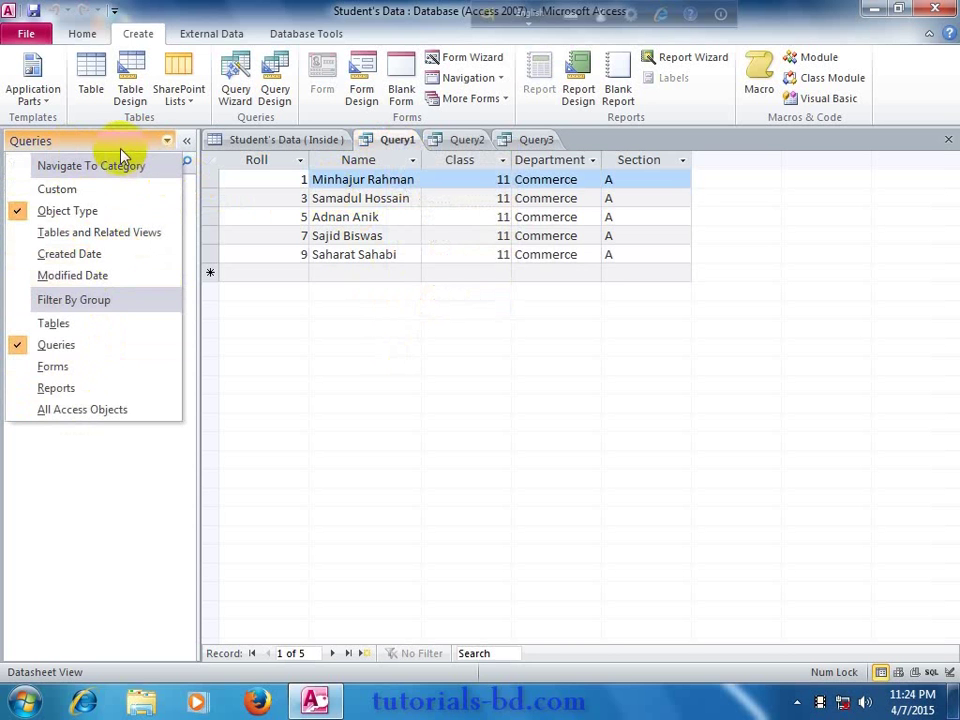
{"action": "left_click", "coordinate": [118, 146]}
{"action": "left_click", "coordinate": [117, 146]}
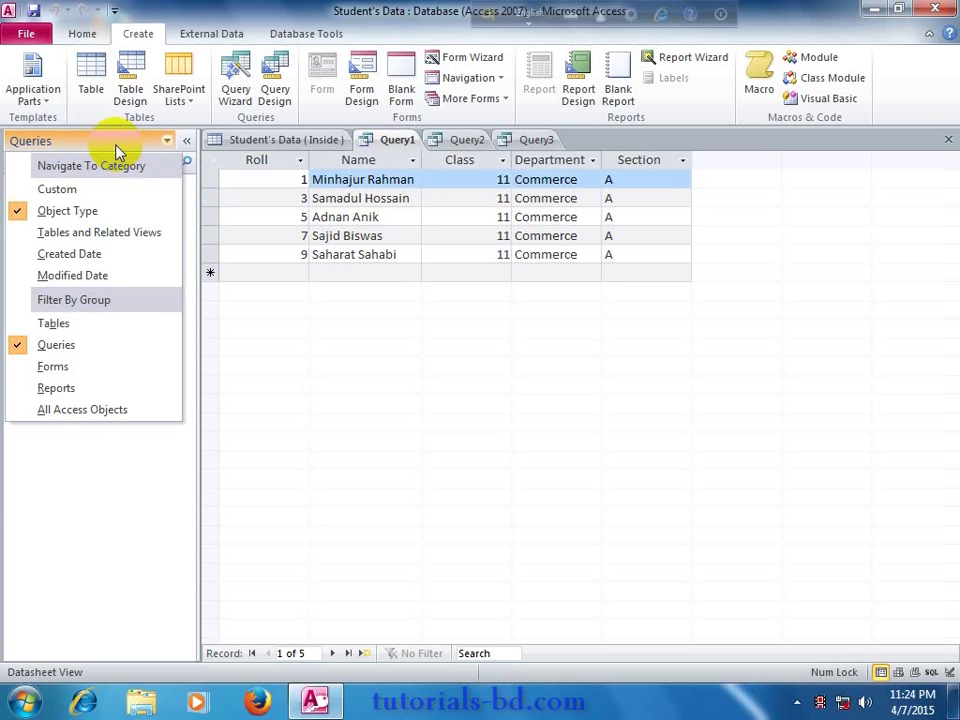
{"action": "left_click", "coordinate": [100, 230]}
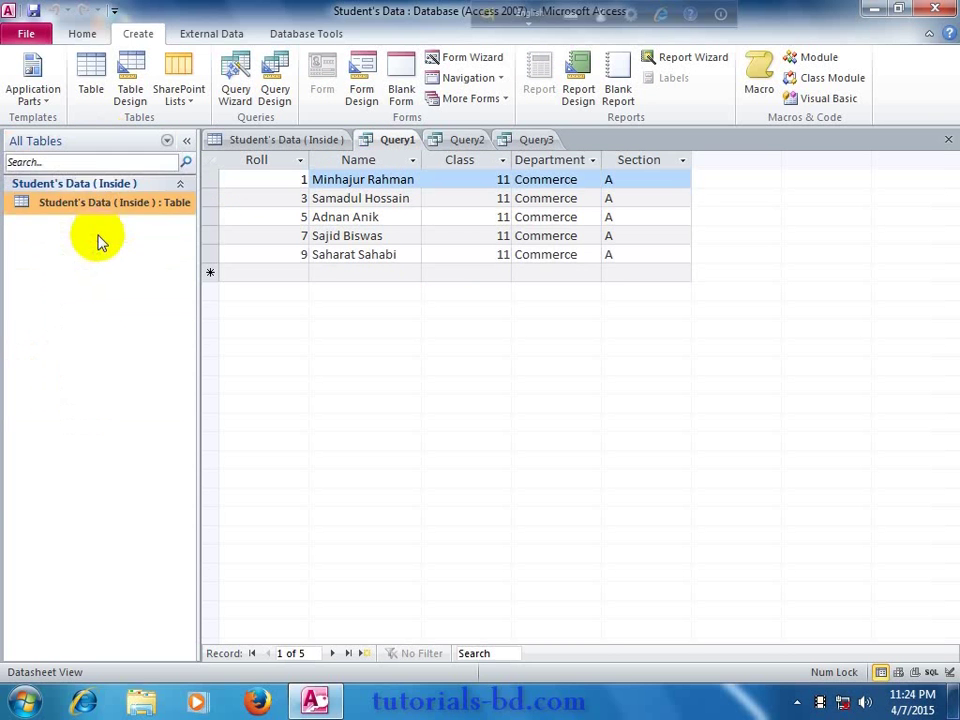
Step: Save the first query, which holds the section A students, under the name "A"
{"action": "right_click", "coordinate": [398, 141]}
{"action": "left_click", "coordinate": [408, 153]}
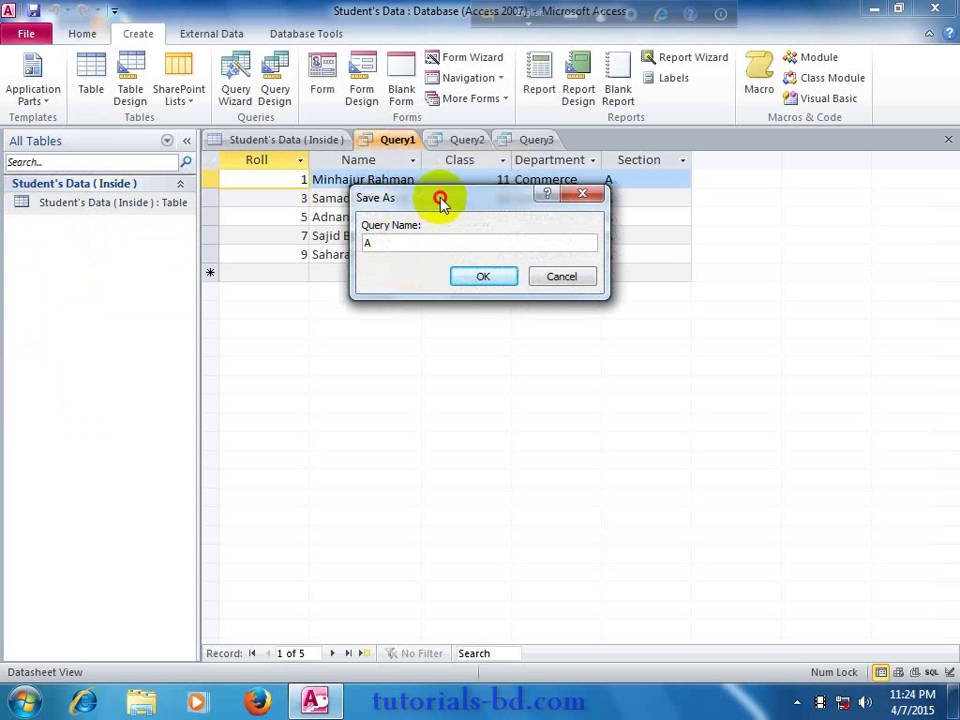
{"action": "left_click_drag", "start_coordinate": [439, 197], "coordinate": [476, 318]}
{"action": "left_click", "coordinate": [516, 393]}
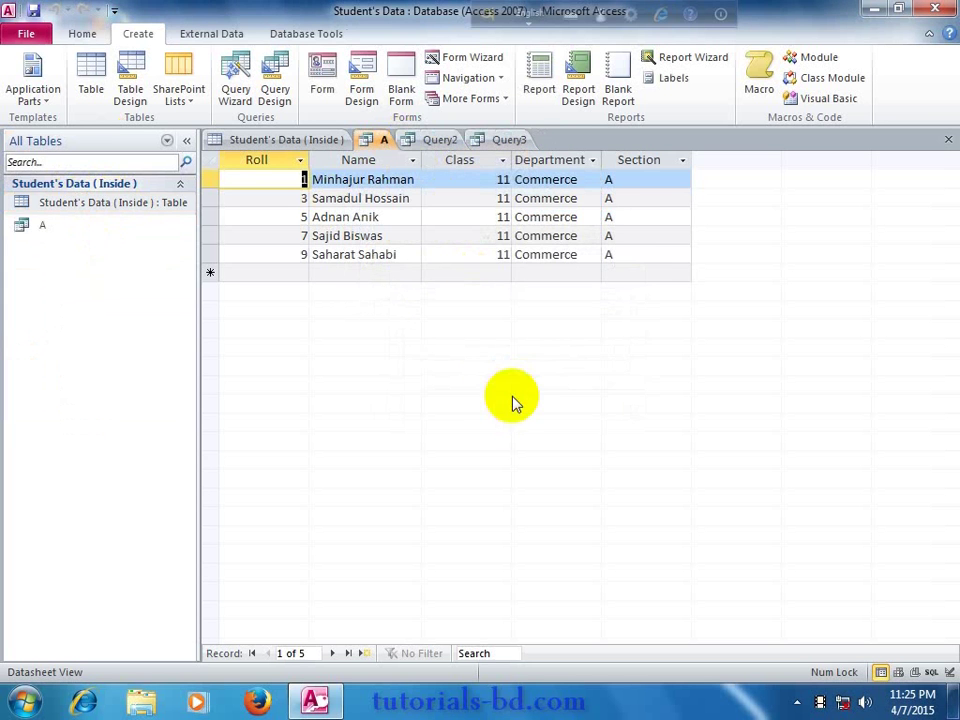
Step: Open the saved query A from the object list and review it alongside the second query and the student table
{"action": "left_click", "coordinate": [78, 230]}
{"action": "left_click", "coordinate": [78, 236]}
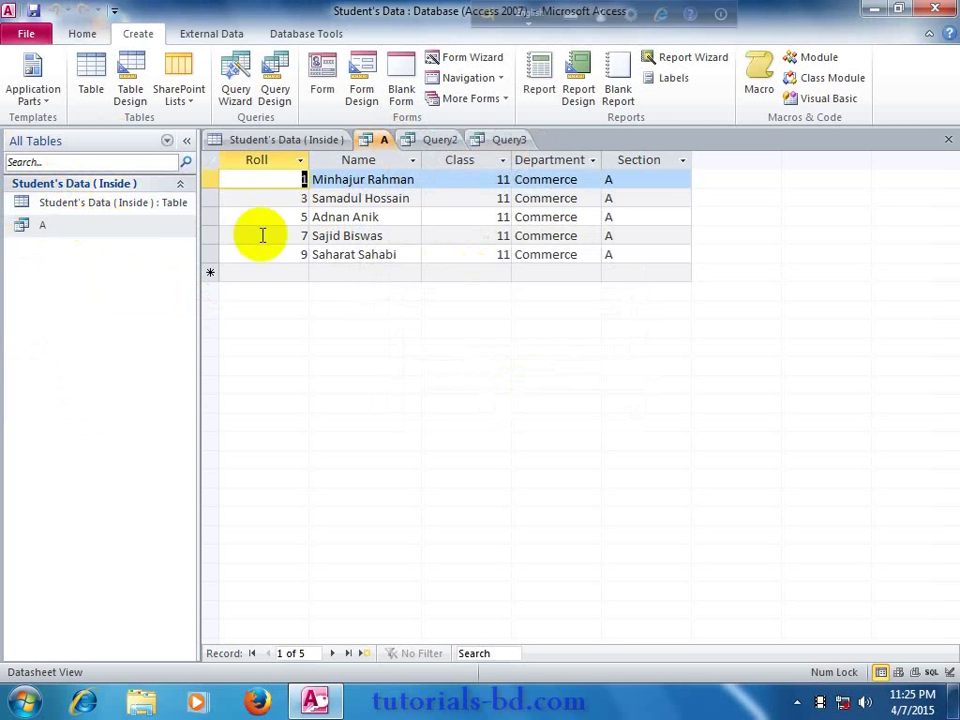
{"action": "left_click", "coordinate": [437, 140]}
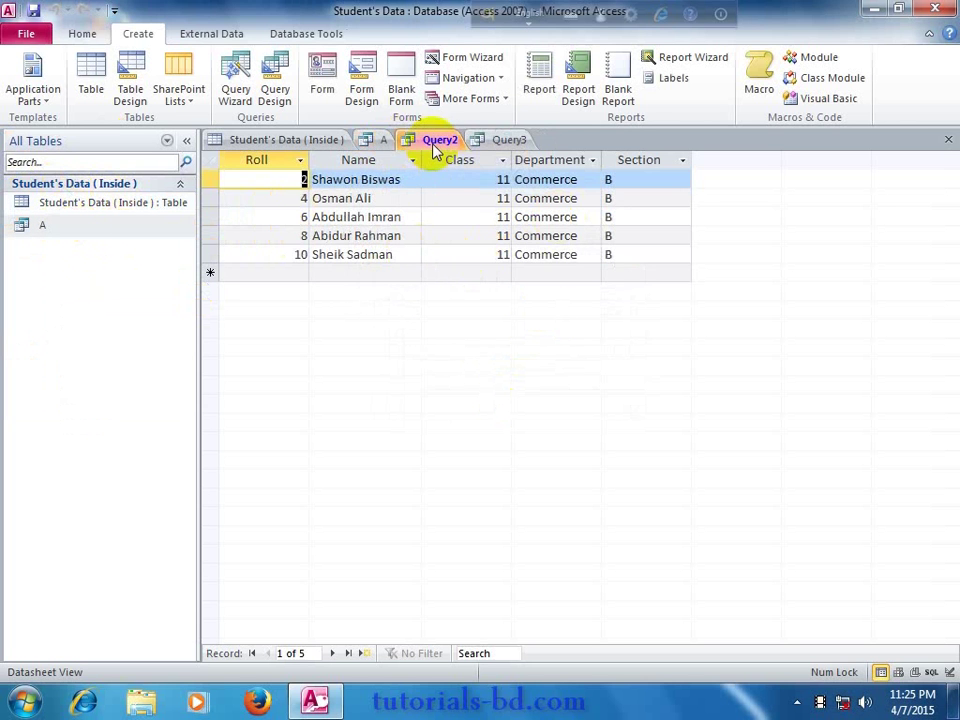
{"action": "left_click", "coordinate": [380, 140]}
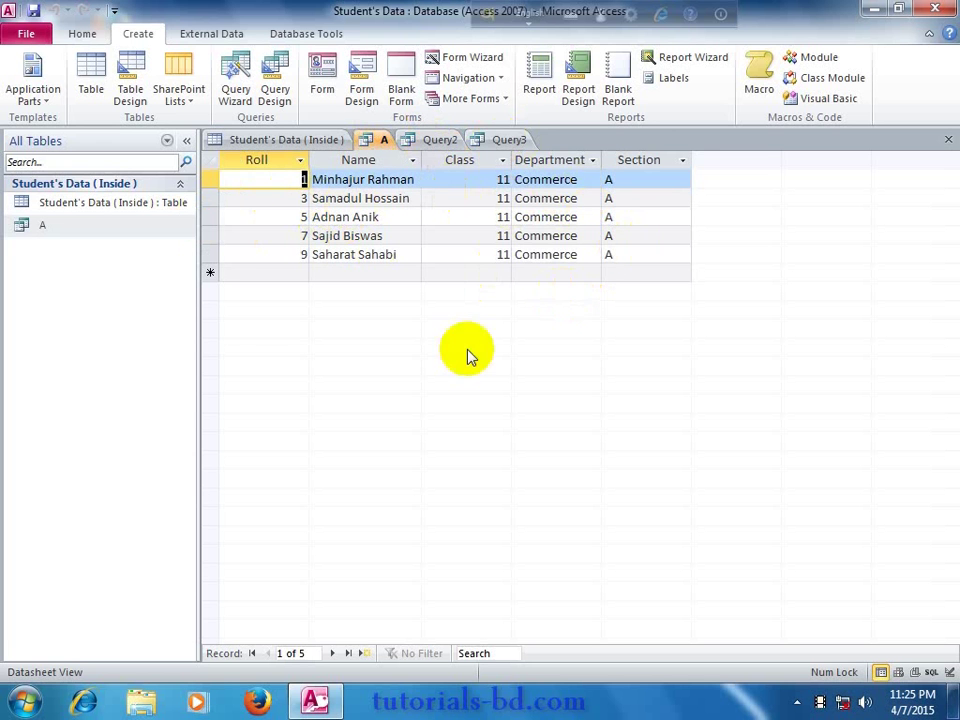
{"action": "left_click", "coordinate": [252, 142]}
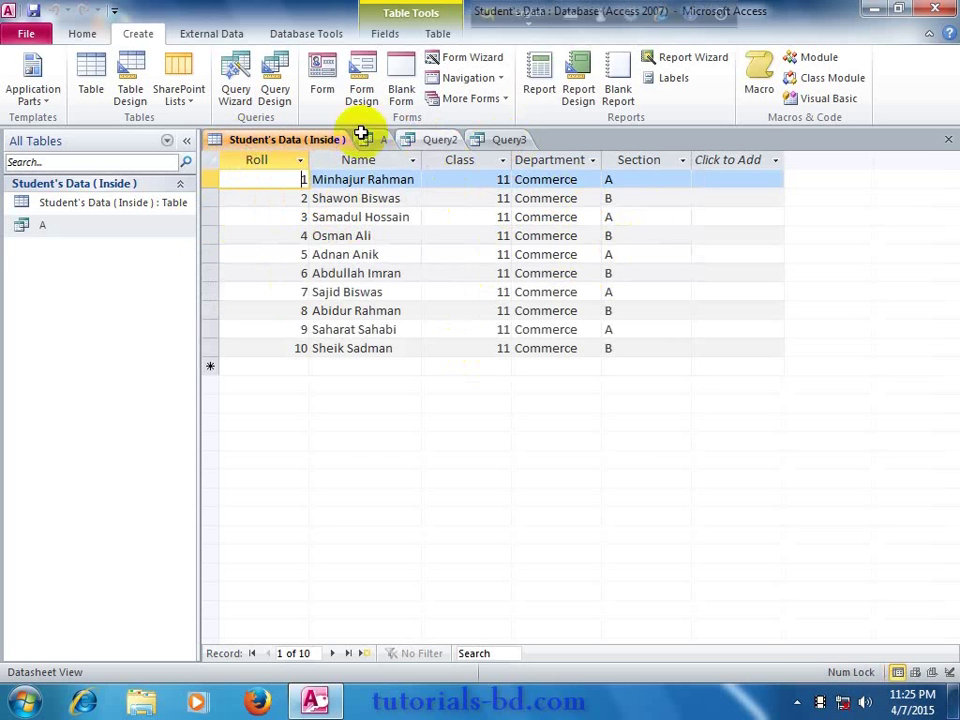